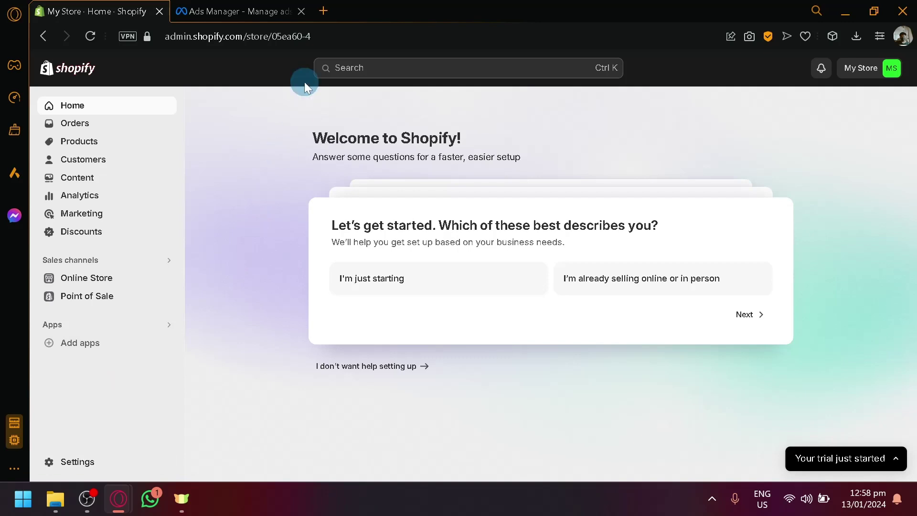
left_click(195, 11)
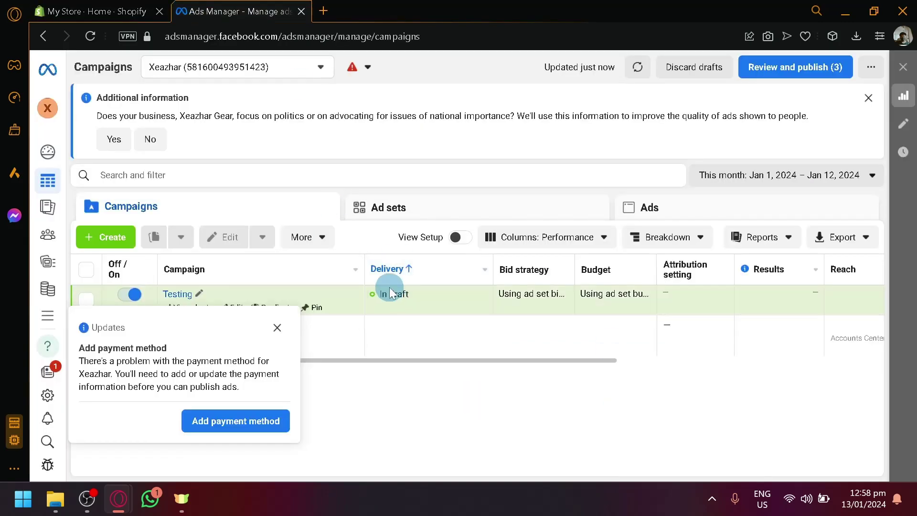
left_click(150, 5)
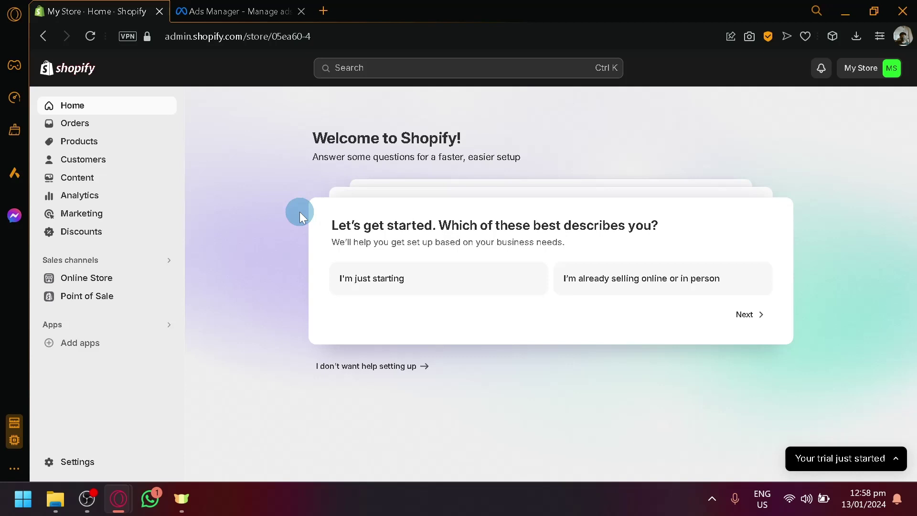
Step: Switch to Meta Ads Manager and examine the shortcuts and business tools in its full list of tools
left_click(243, 19)
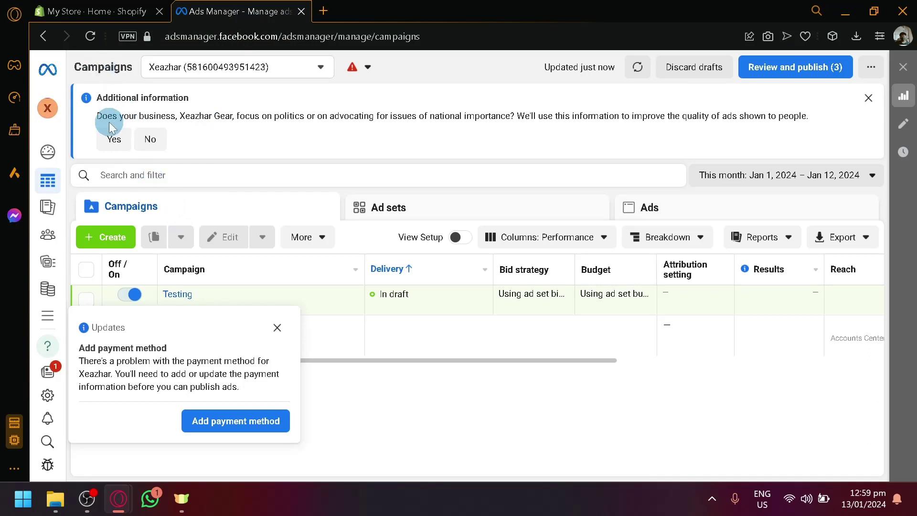
mouse_move(86, 296)
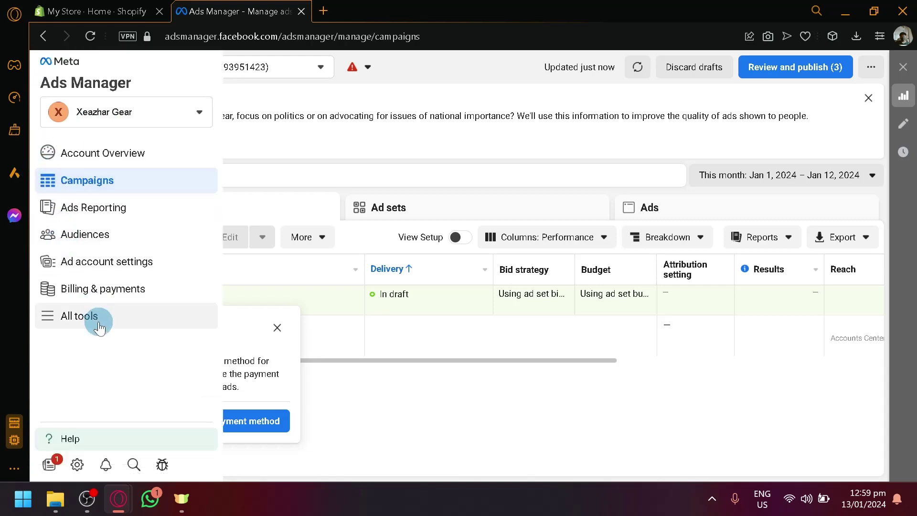
left_click(98, 319)
left_click(80, 356)
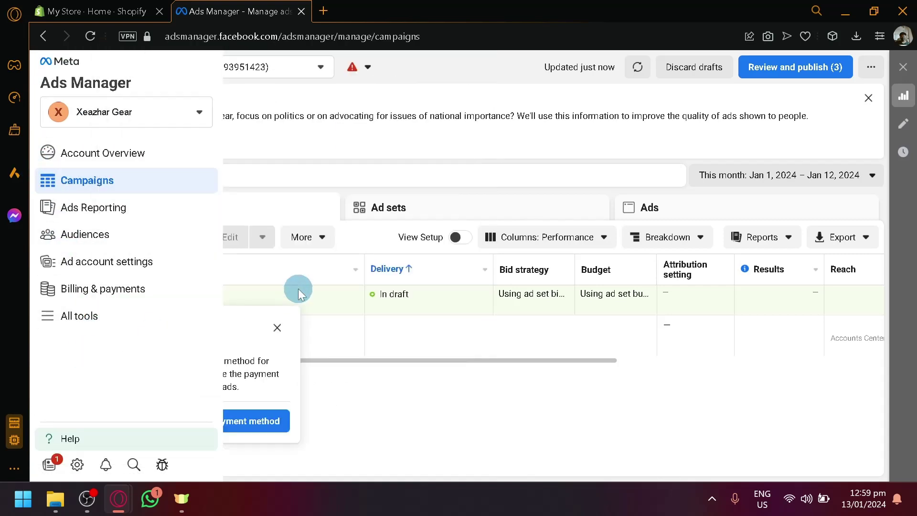
left_click(160, 317)
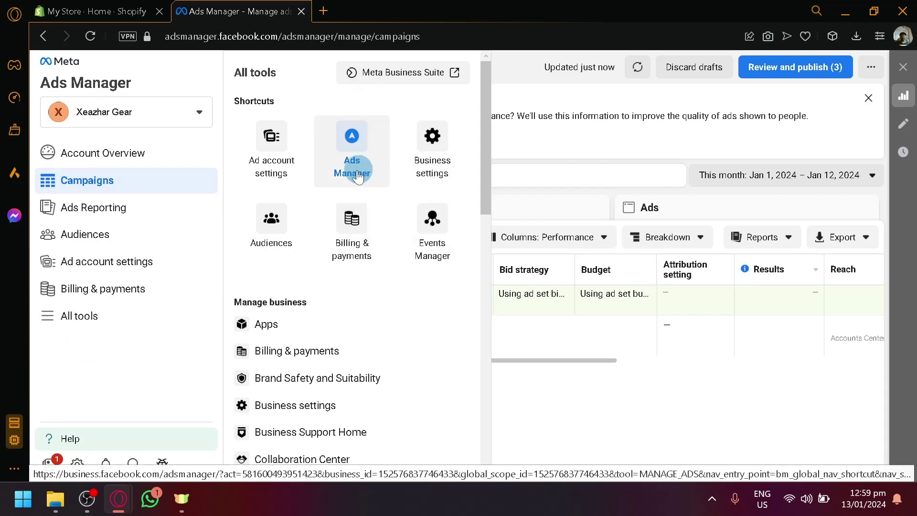
scroll(365, 196, "down", 2)
scroll(365, 196, "up", 2)
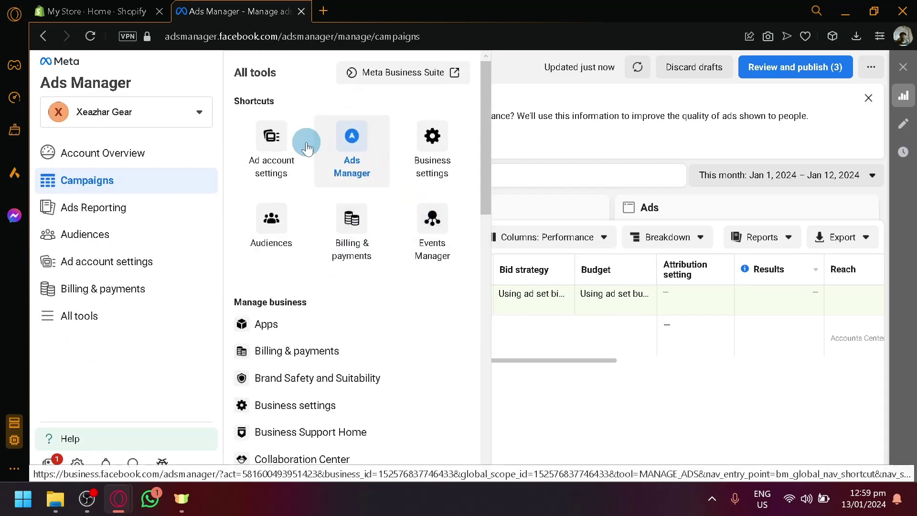
scroll(396, 229, "down", 5)
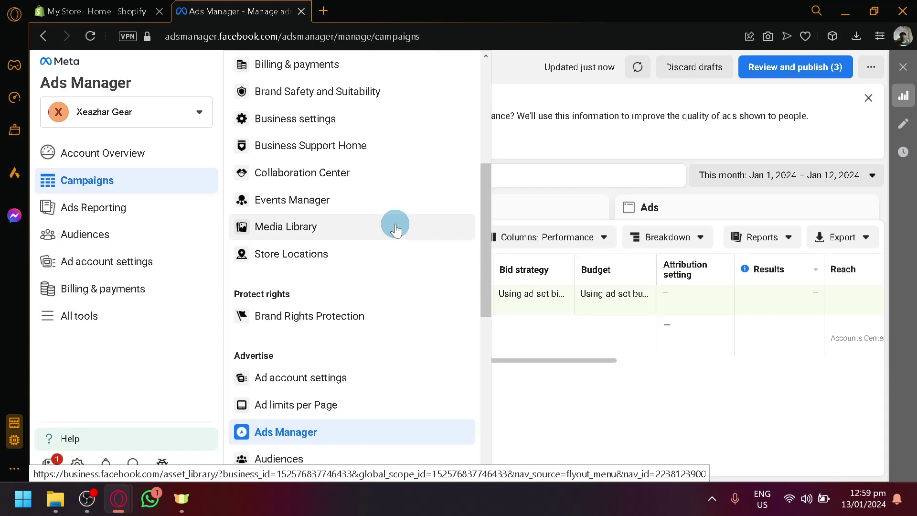
scroll(395, 229, "down", 5)
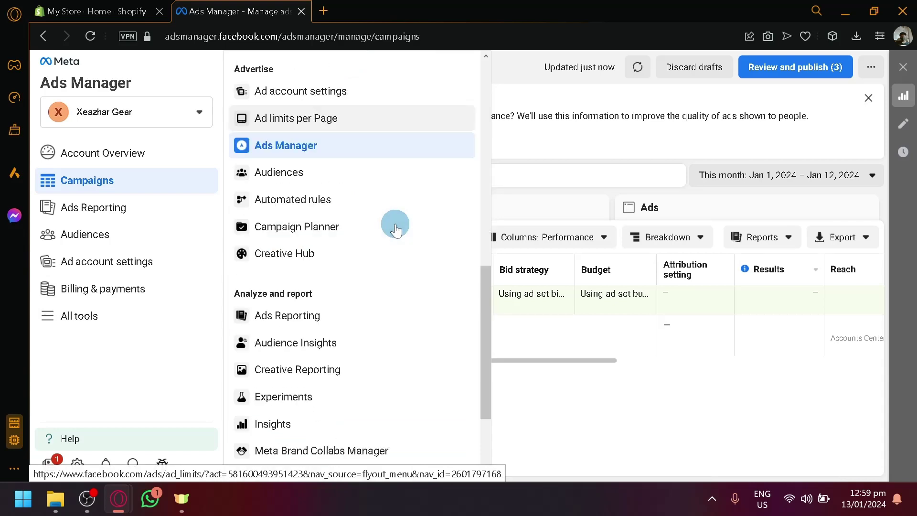
scroll(395, 228, "up", 10)
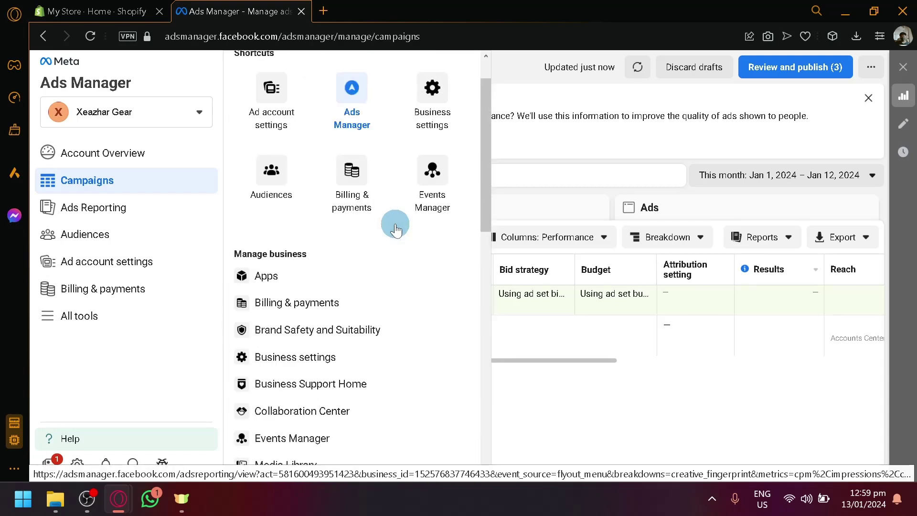
scroll(394, 223, "up", 1)
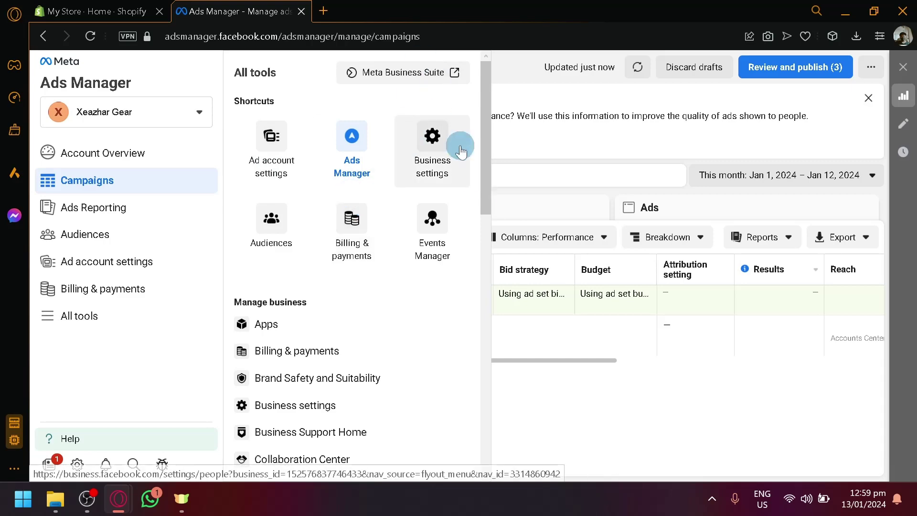
scroll(425, 143, "down", 4)
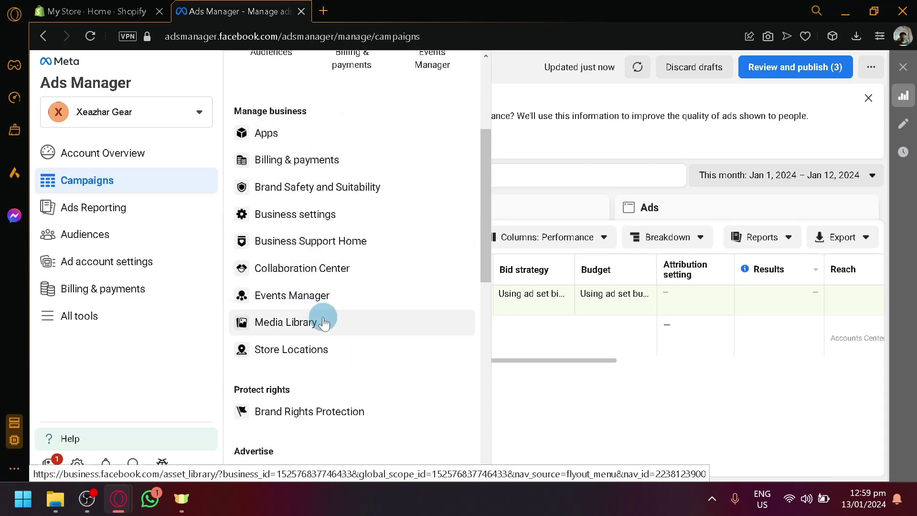
left_click(563, 445)
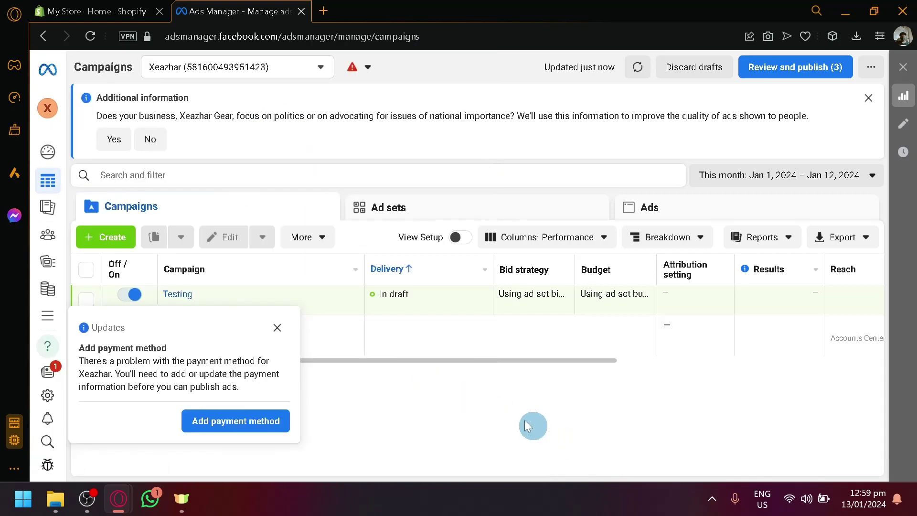
Step: Switch to the Shopify admin and open the Shopify App Store from the recommended apps for adding
left_click(80, 6)
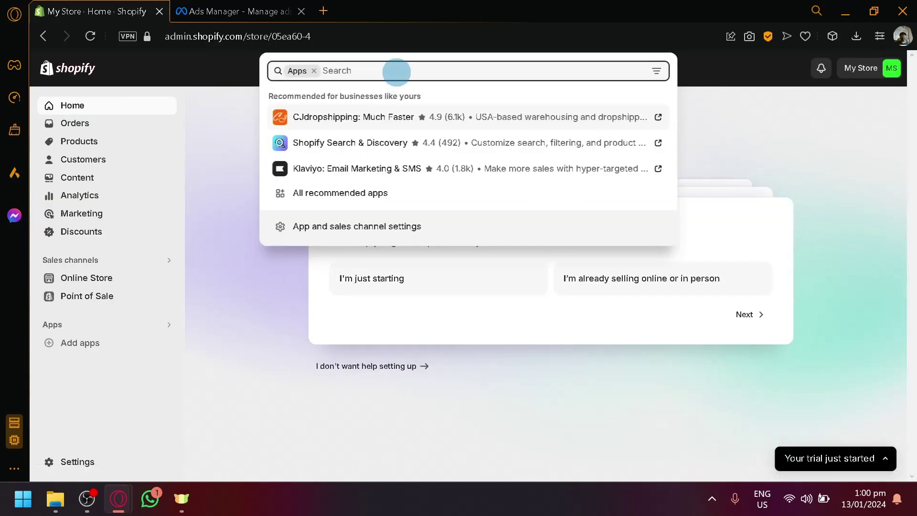
left_click(91, 343)
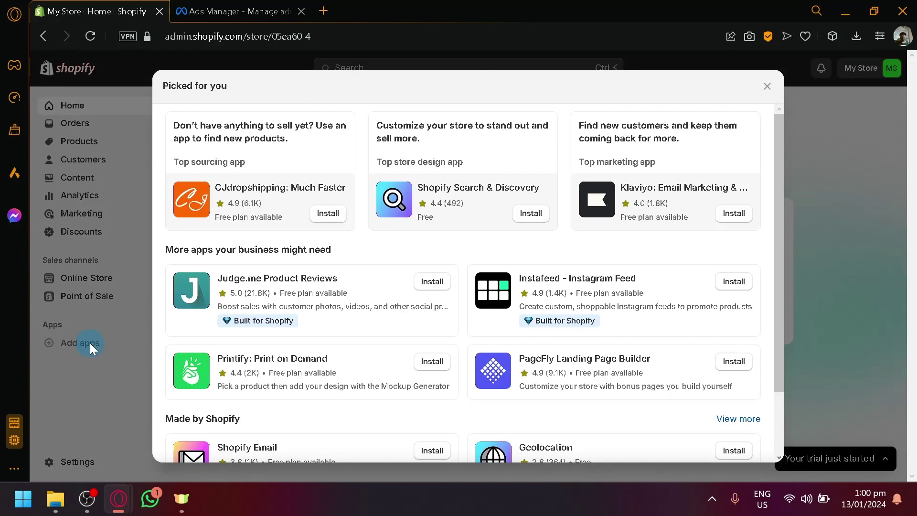
scroll(344, 297, "down", 2)
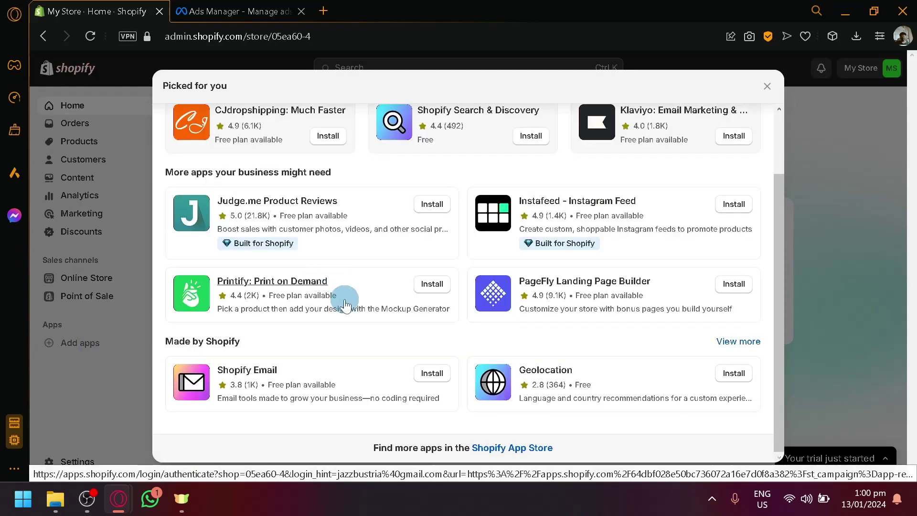
scroll(345, 304, "up", 2)
scroll(348, 304, "down", 2)
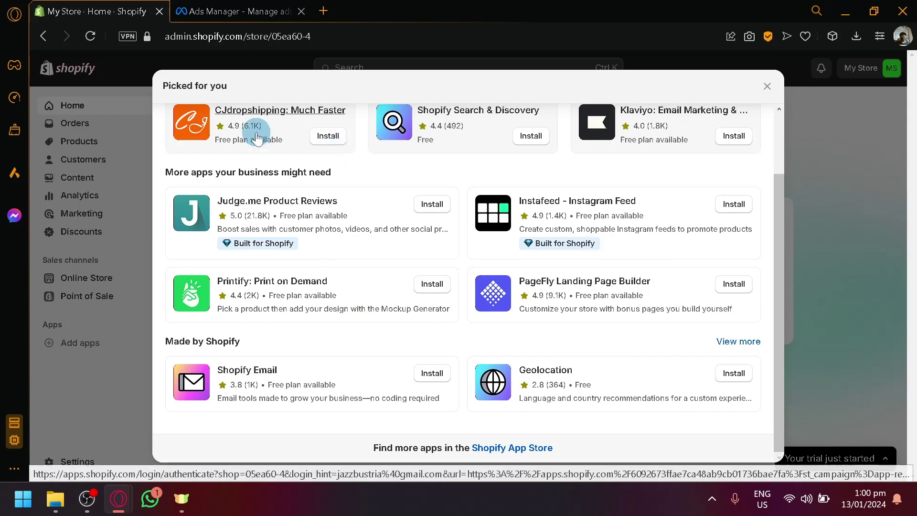
left_click(549, 447)
key("ctrl+shift+Tab")
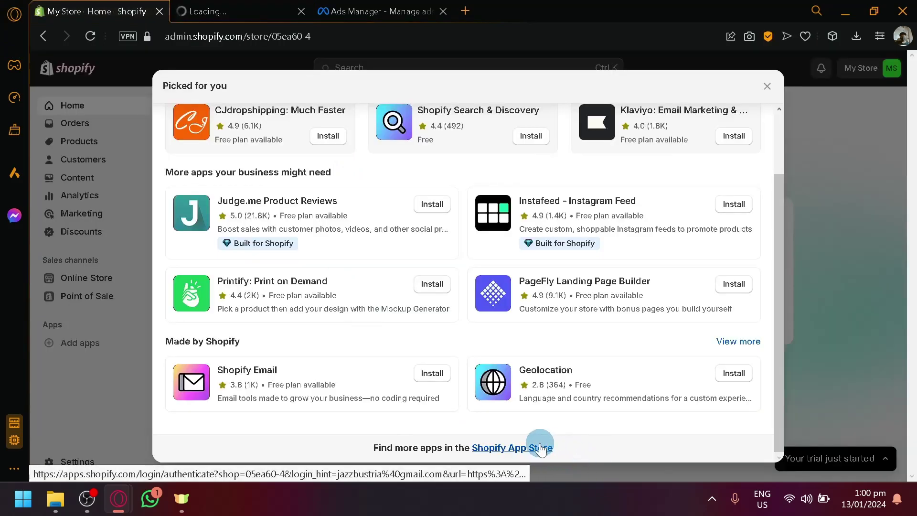
left_click(220, 9)
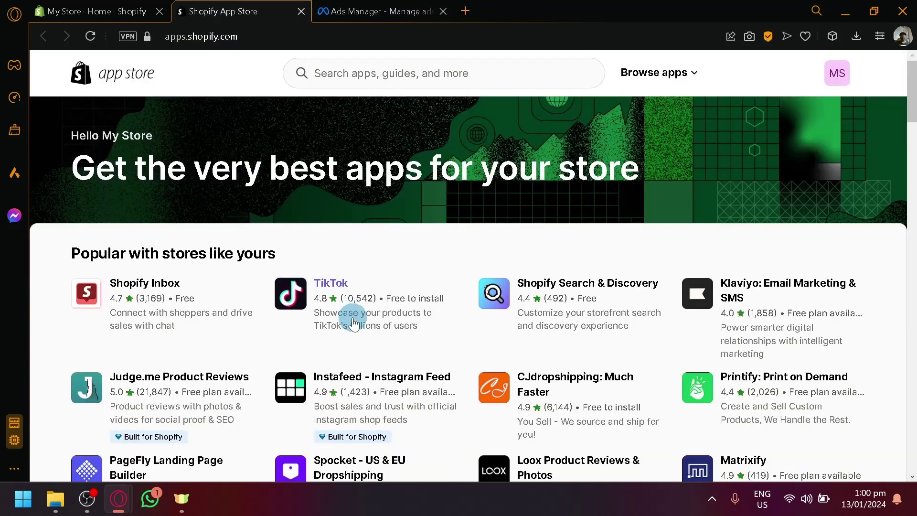
Step: Search the Shopify App Store for "facebook"
scroll(349, 318, "down", 5)
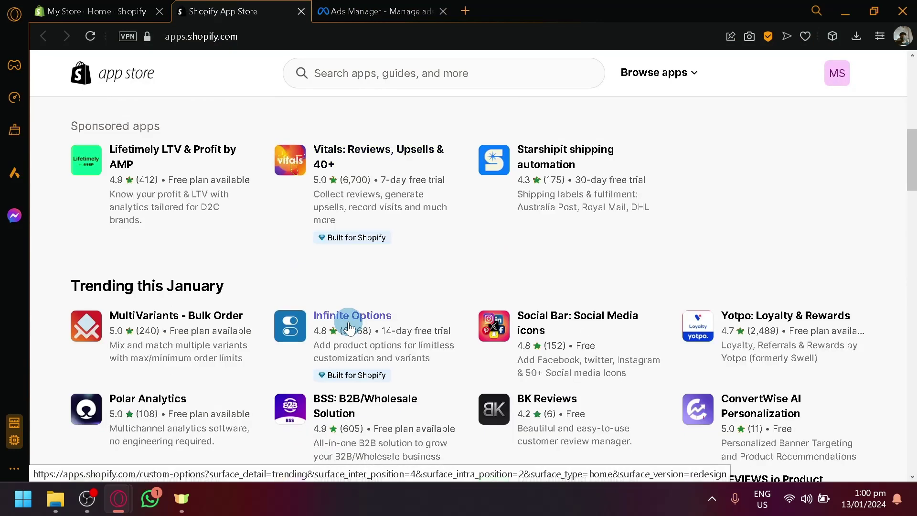
scroll(387, 243, "up", 5)
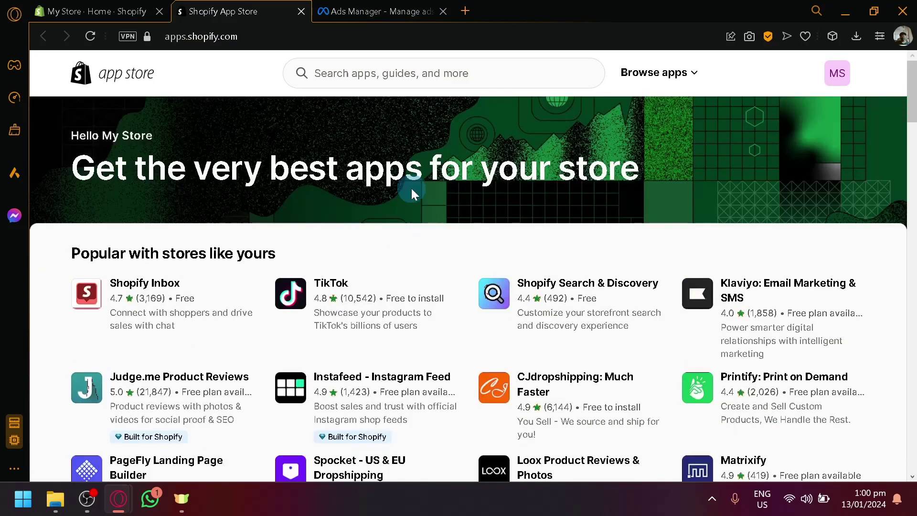
left_click(444, 76)
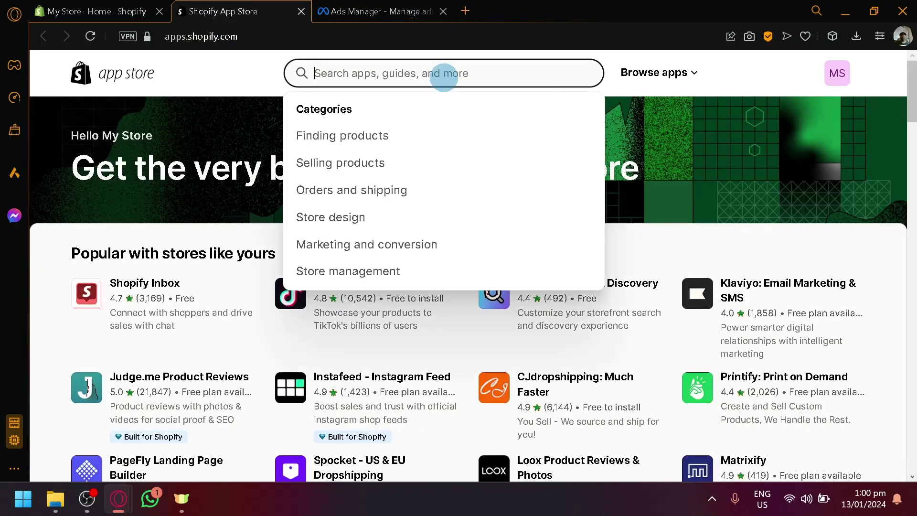
type("facebook")
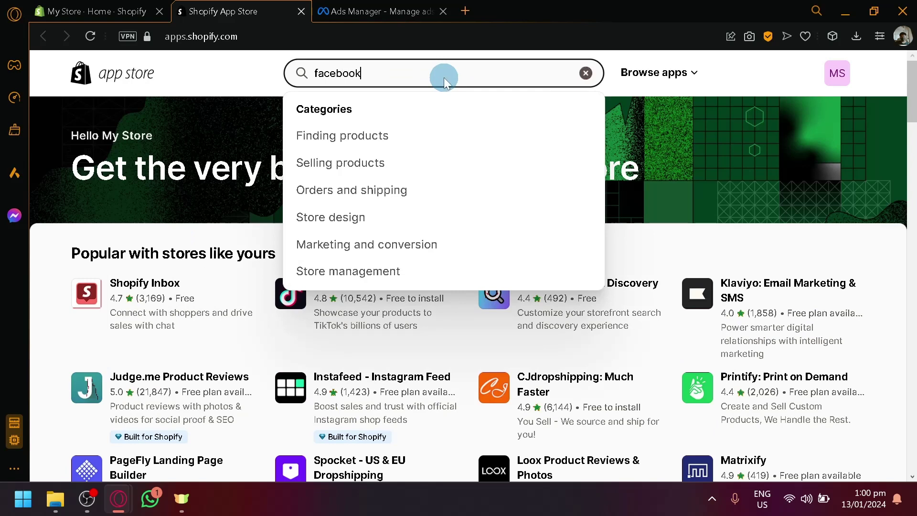
key("Return")
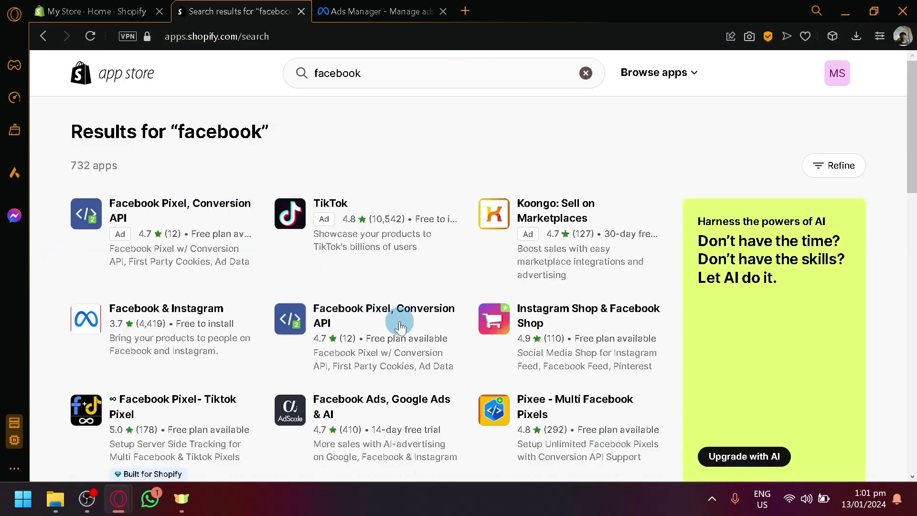
Step: Examine the Facebook app results, looking closely at Facebook & Instagram and Instagram Shop & Facebook Shop
scroll(399, 323, "down", 5)
scroll(399, 321, "down", 1)
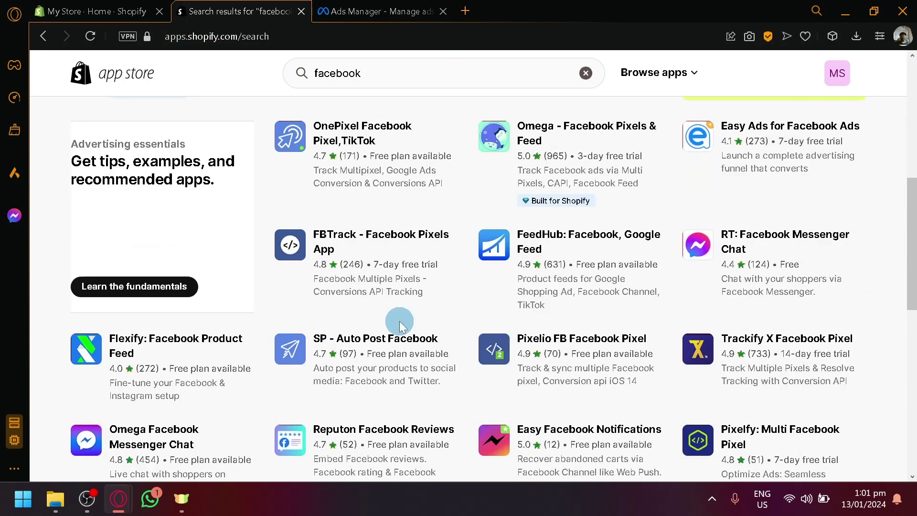
scroll(399, 321, "up", 8)
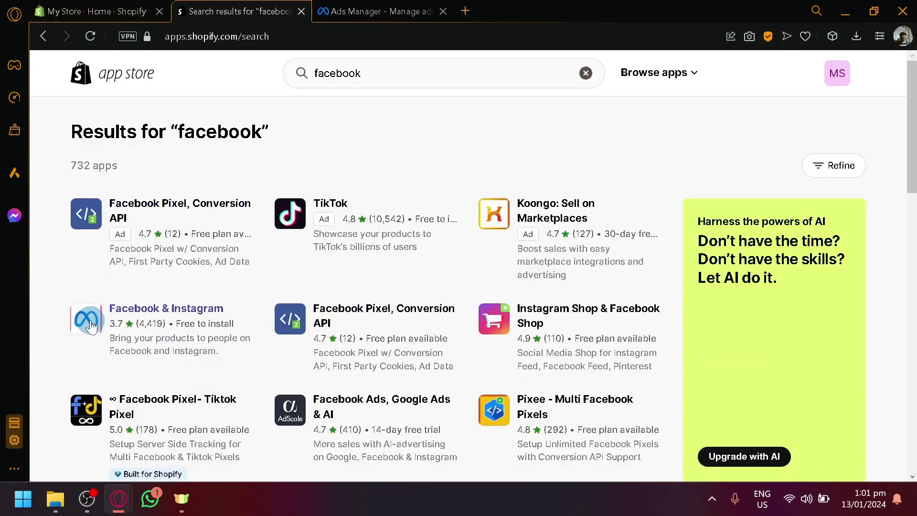
scroll(131, 326, "up", 5)
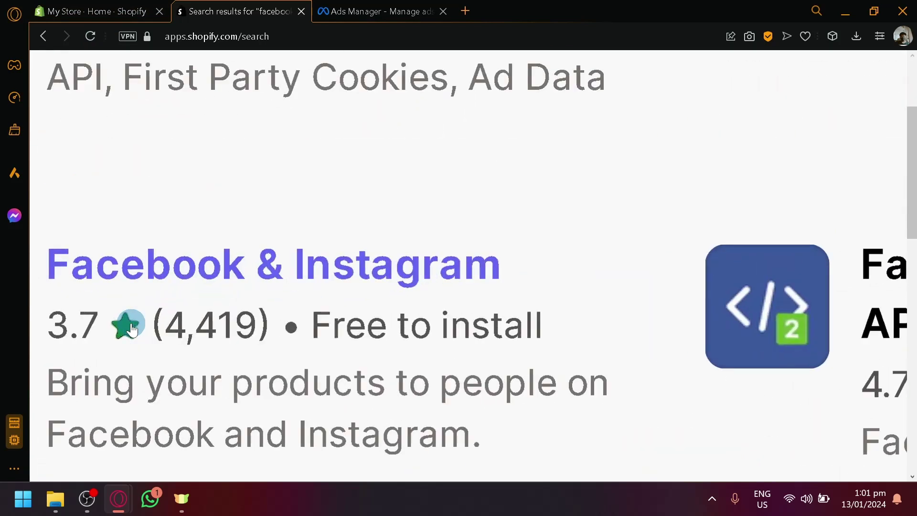
scroll(133, 327, "left", 1)
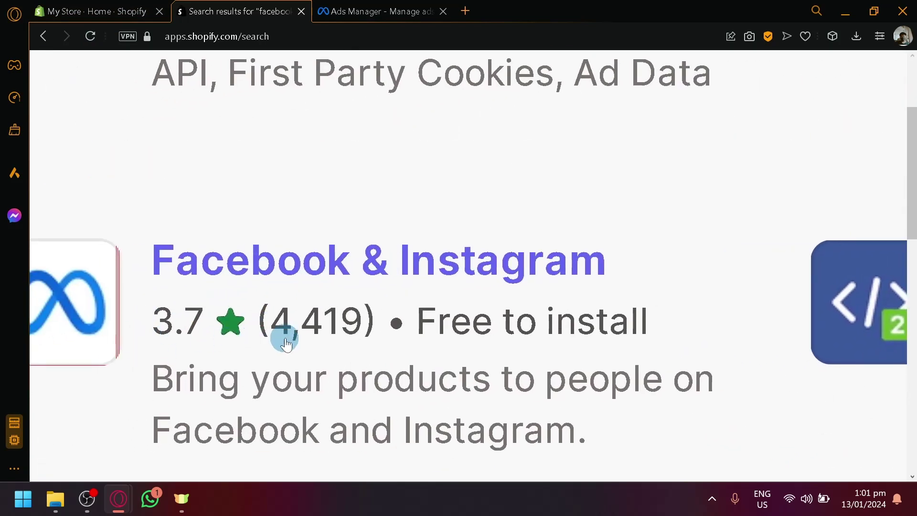
scroll(297, 330, "right", 5)
scroll(297, 329, "left", 5)
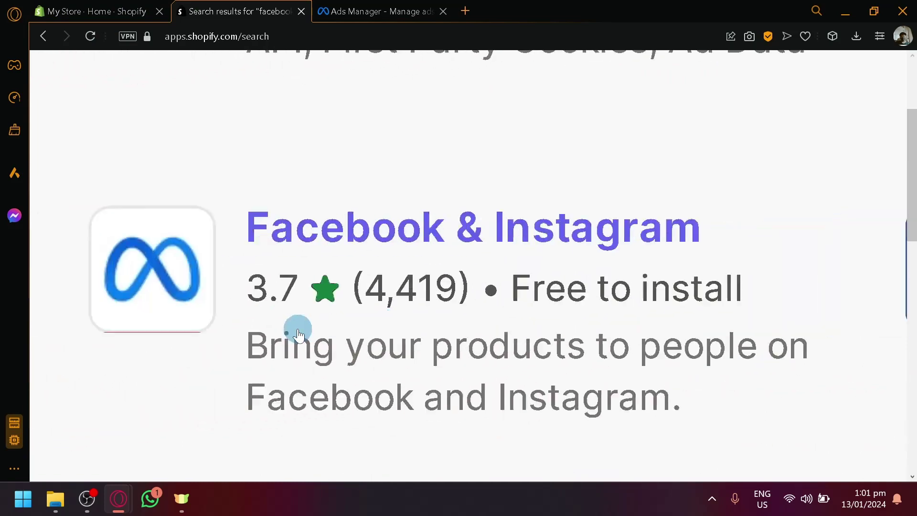
scroll(419, 307, "right", 8)
scroll(419, 312, "down", 5)
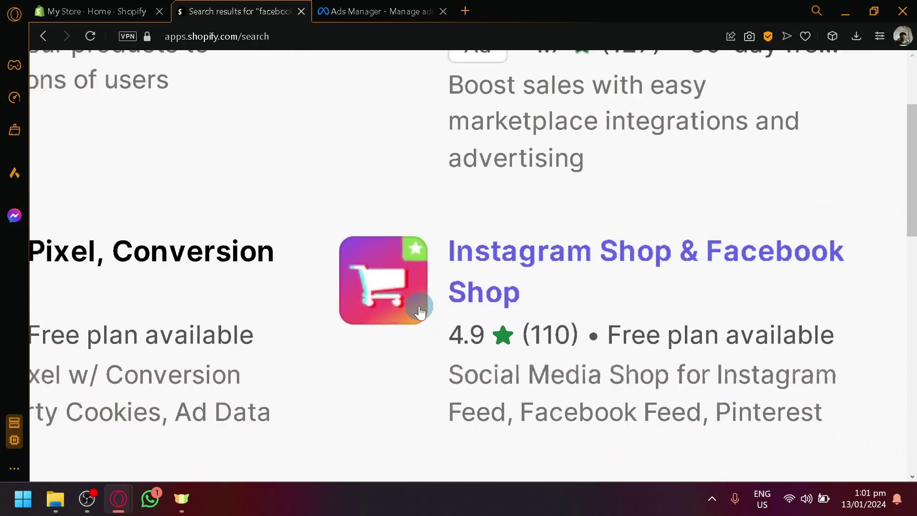
scroll(616, 303, "right", 5)
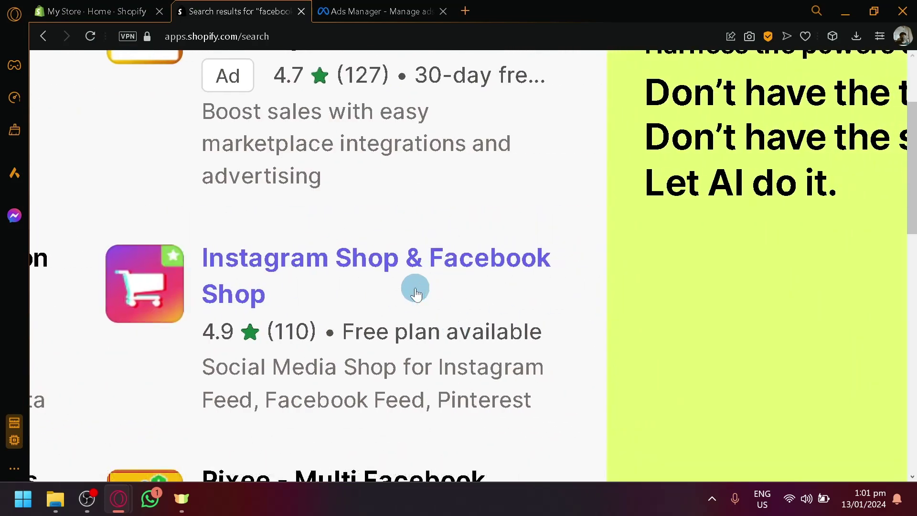
scroll(414, 291, "down", 5)
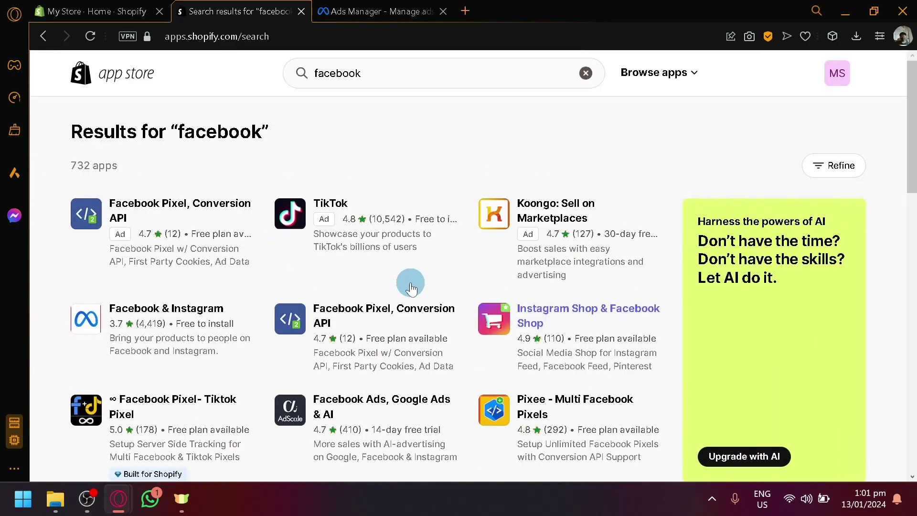
scroll(410, 286, "down", 4)
scroll(410, 282, "down", 6)
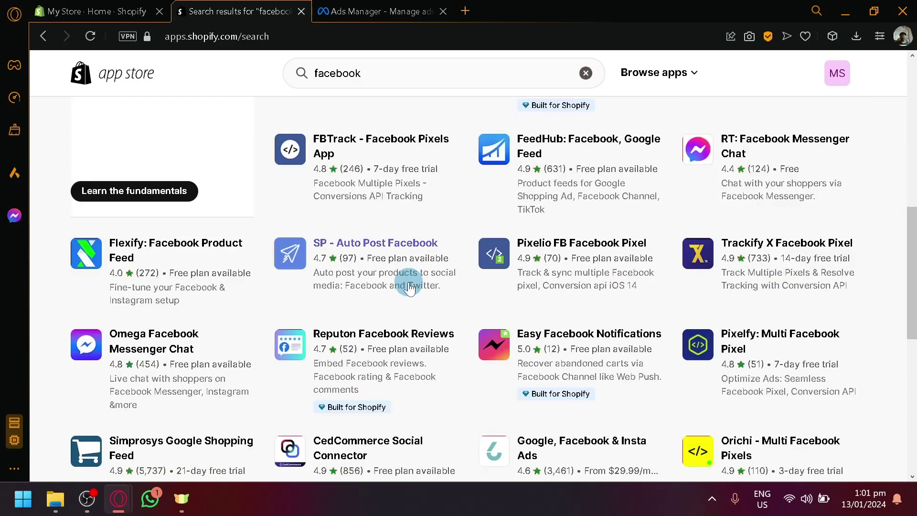
scroll(409, 286, "up", 10)
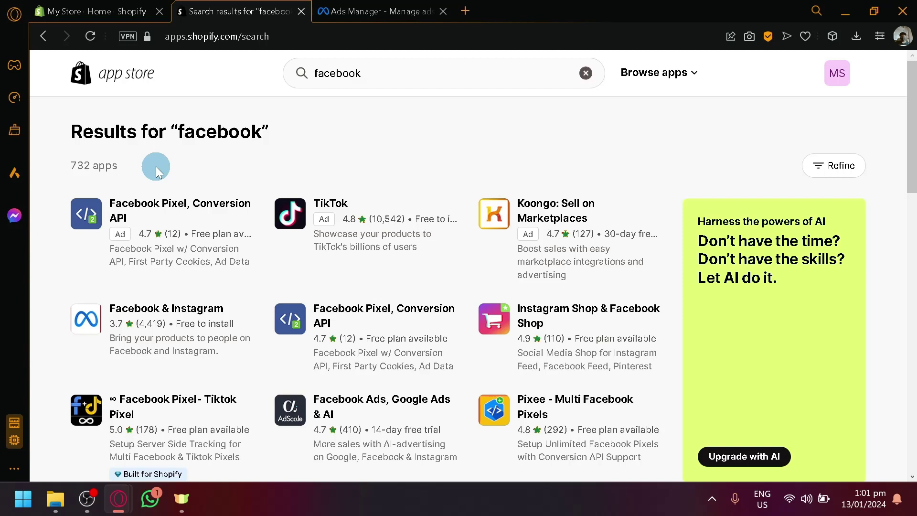
Step: Open the app listing of Facebook & Instagram by Meta from the search results
left_click(105, 318)
right_click(105, 314)
left_click(84, 309)
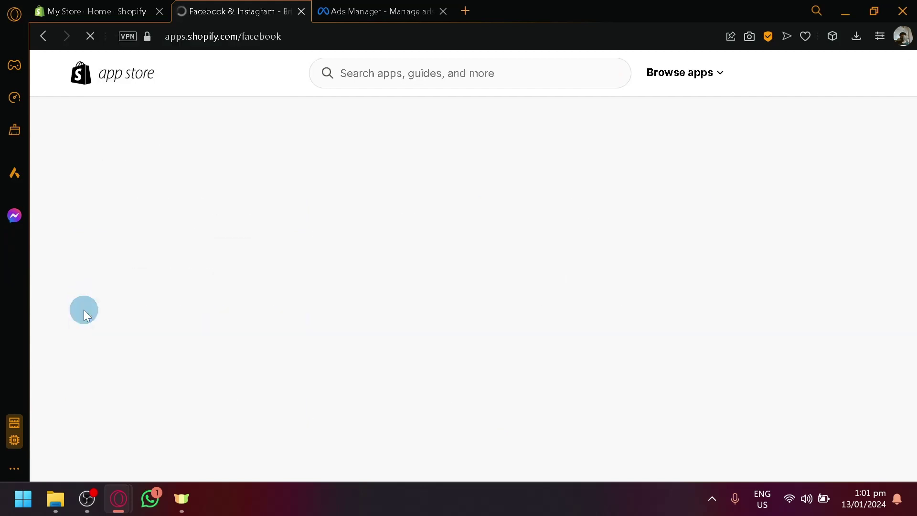
Step: Look over the Facebook & Instagram app listing and briefly check the Ads Manager campaigns page before returning to the listing
scroll(75, 302, "down", 5)
scroll(76, 302, "up", 5)
scroll(75, 302, "down", 2)
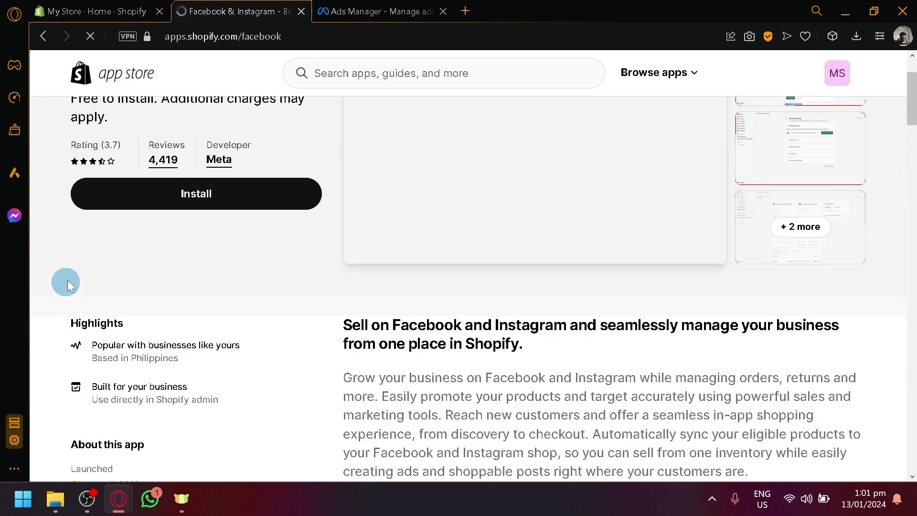
scroll(72, 277, "up", 2)
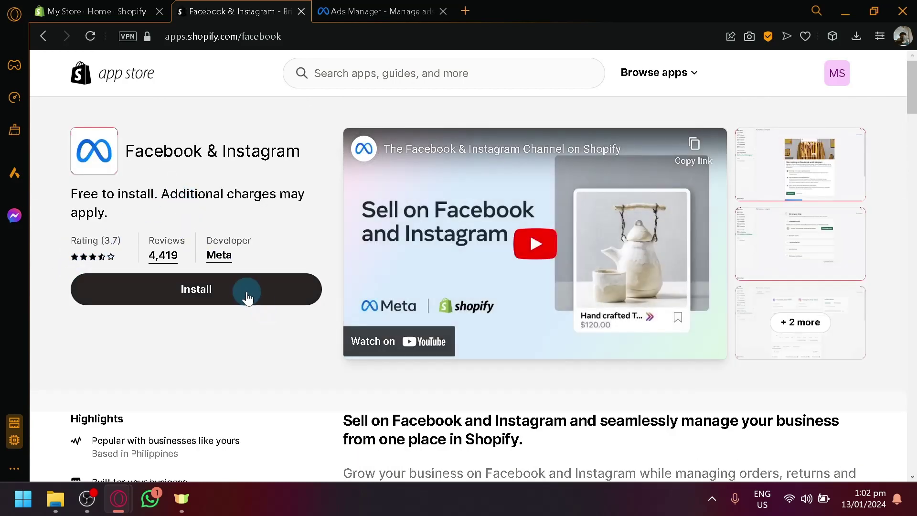
left_click(363, 10)
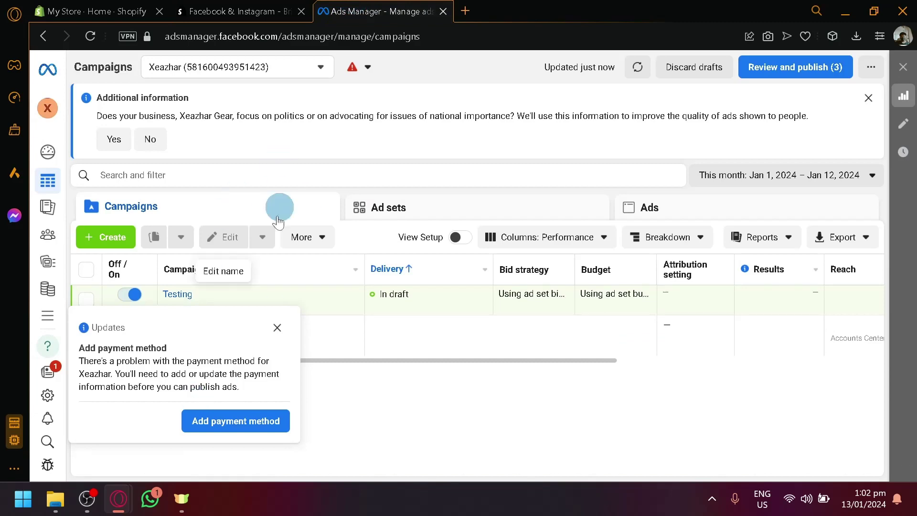
left_click(239, 10)
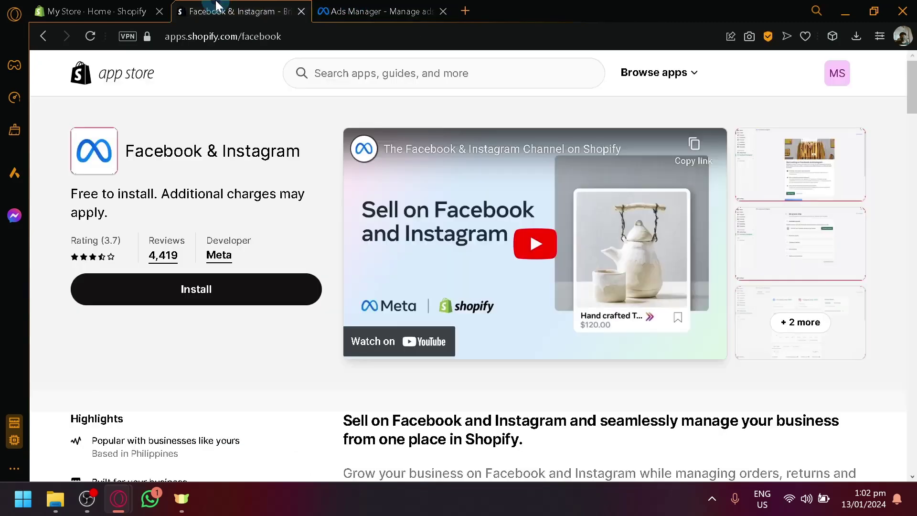
Step: Install the Facebook & Instagram app and approve its access to the store's personal and store data
left_click(221, 290)
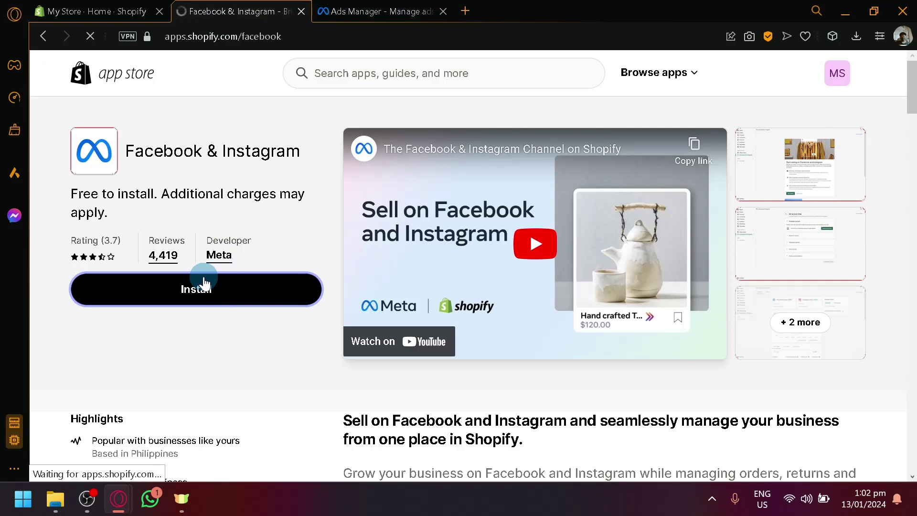
scroll(199, 272, "down", 2)
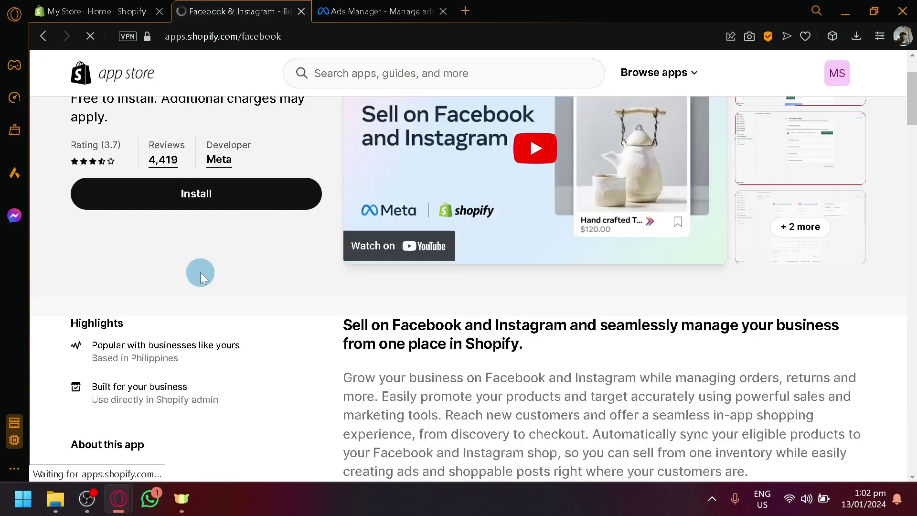
right_click(214, 305)
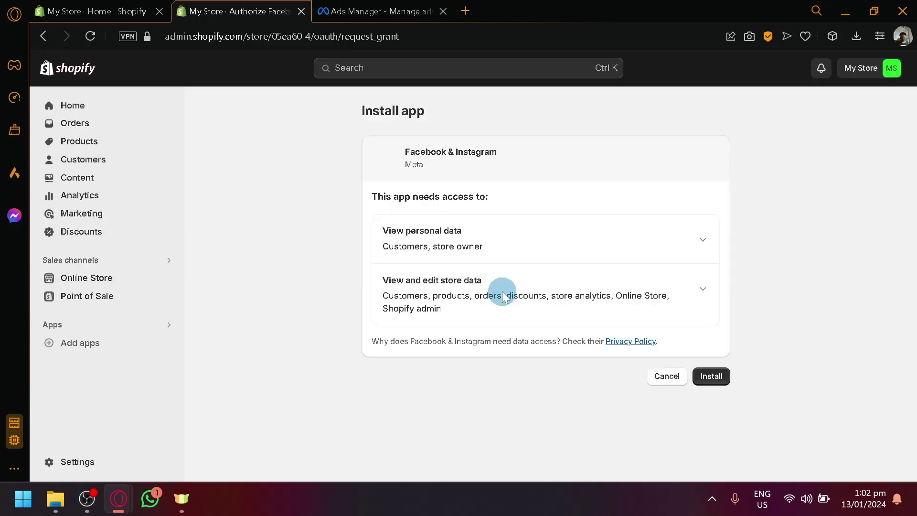
left_click(699, 378)
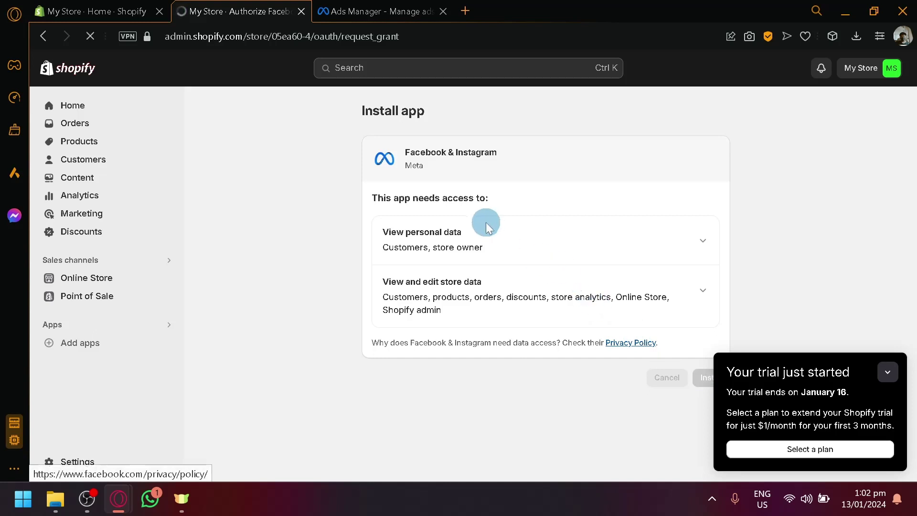
left_click(887, 377)
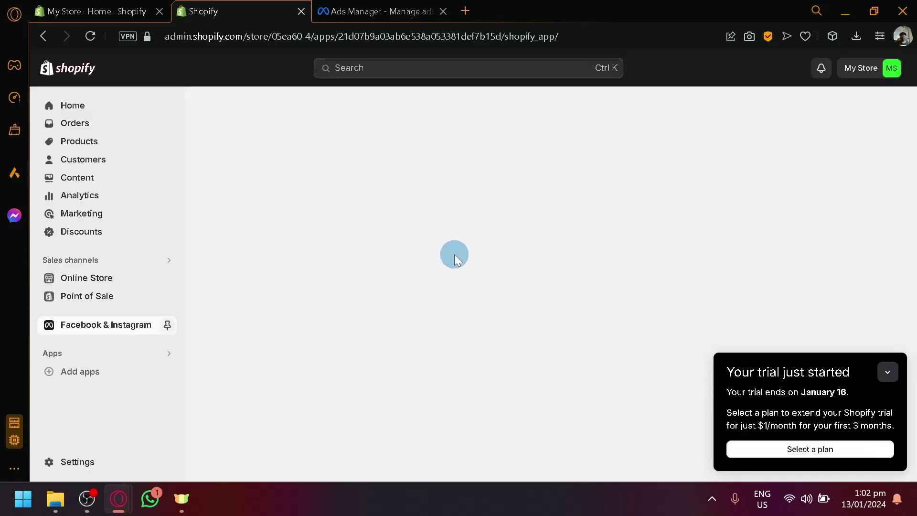
Step: Open the installed Facebook & Instagram channel in the store admin and collapse the trial notice on its page
left_click(55, 330)
scroll(55, 327, "up", 5)
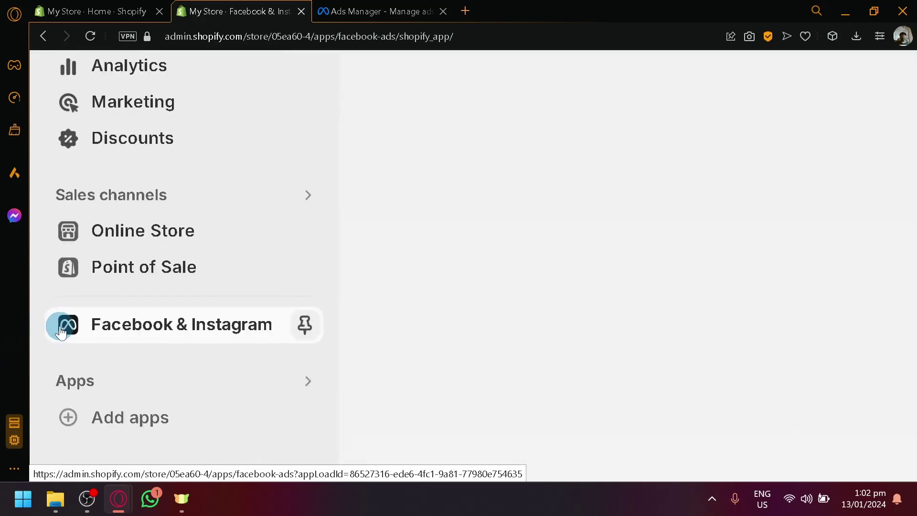
scroll(61, 330, "down", 1)
scroll(79, 209, "up", 1)
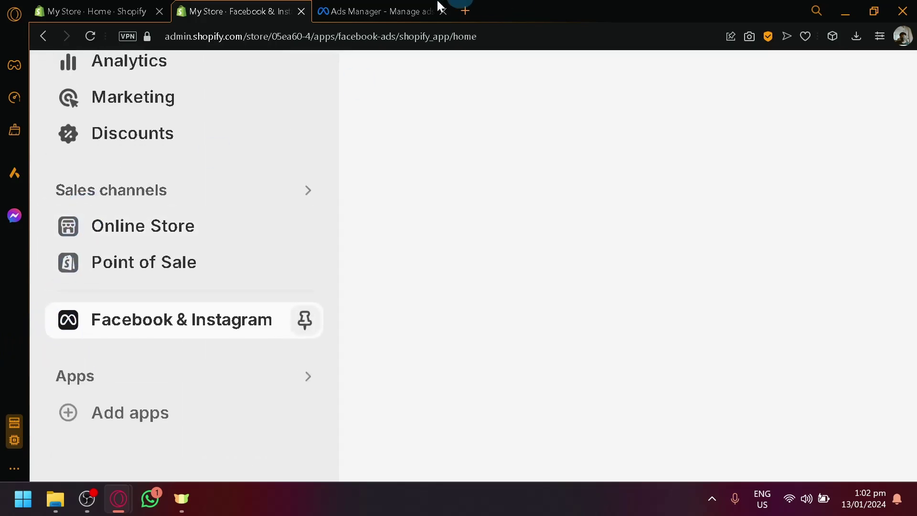
left_click(438, 6)
key("ctrl+shift+Tab")
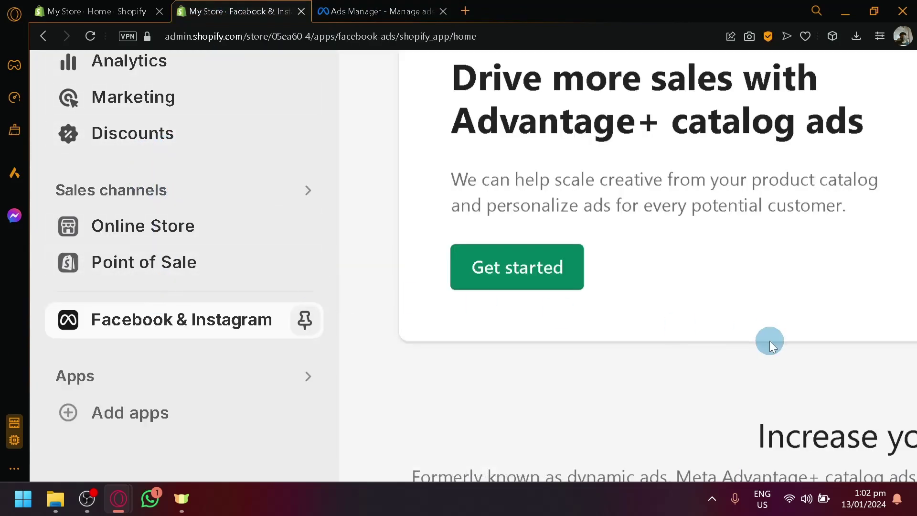
scroll(769, 340, "down", 5)
scroll(485, 177, "down", 2)
scroll(534, 242, "up", 2)
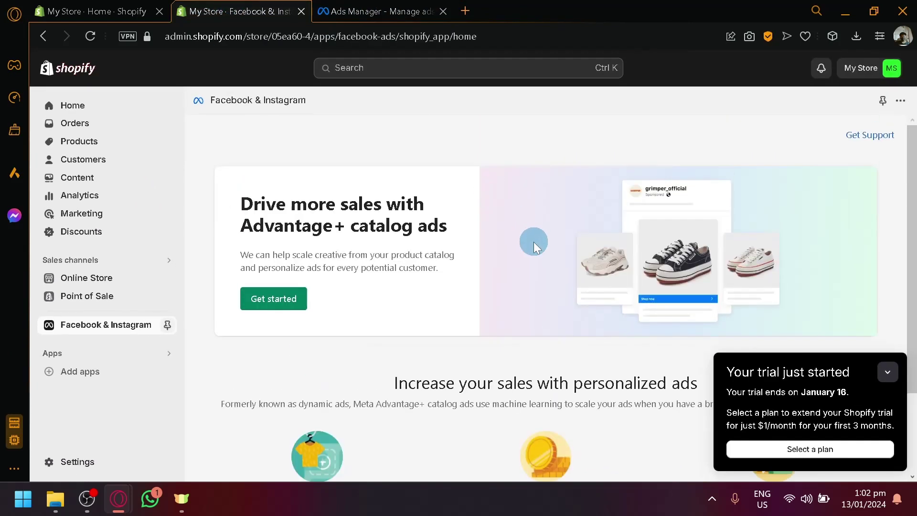
left_click(887, 372)
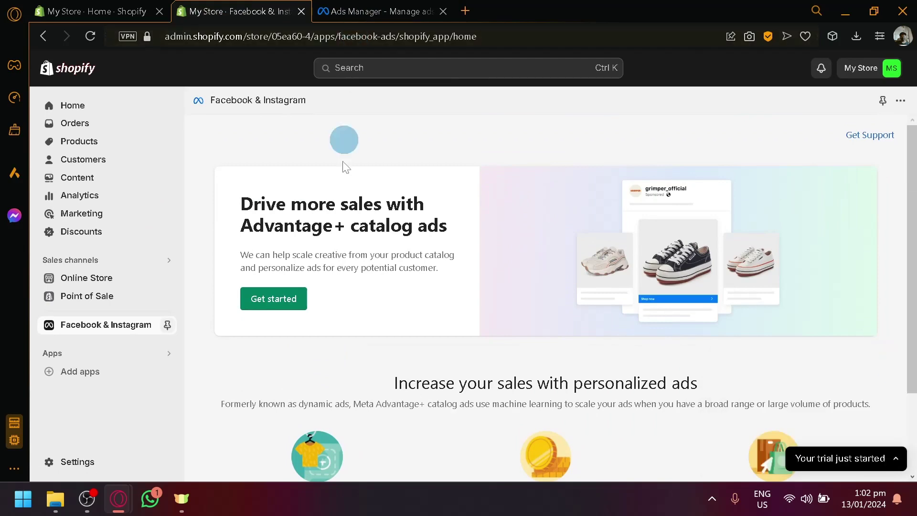
left_click(260, 311)
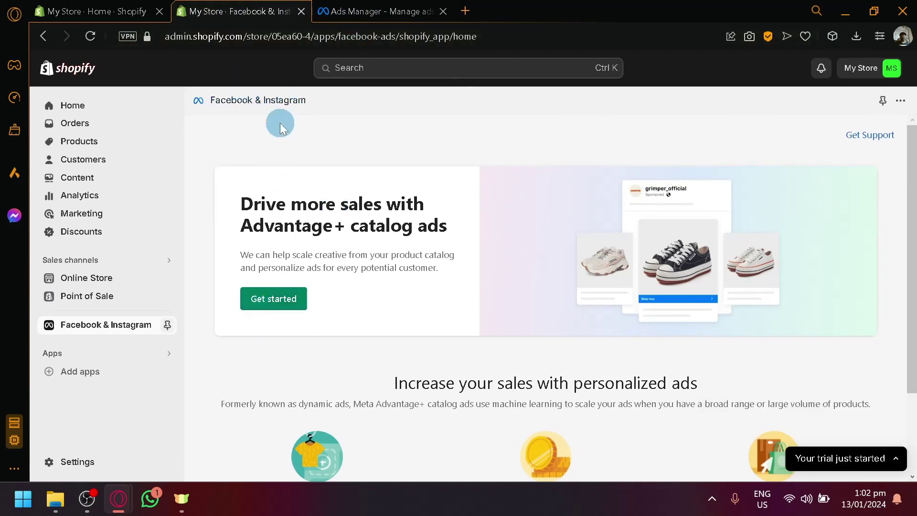
Step: Check the campaigns in Ads Manager, and go back to the Facebook & Instagram listing in the Shopify App Store
left_click(368, 7)
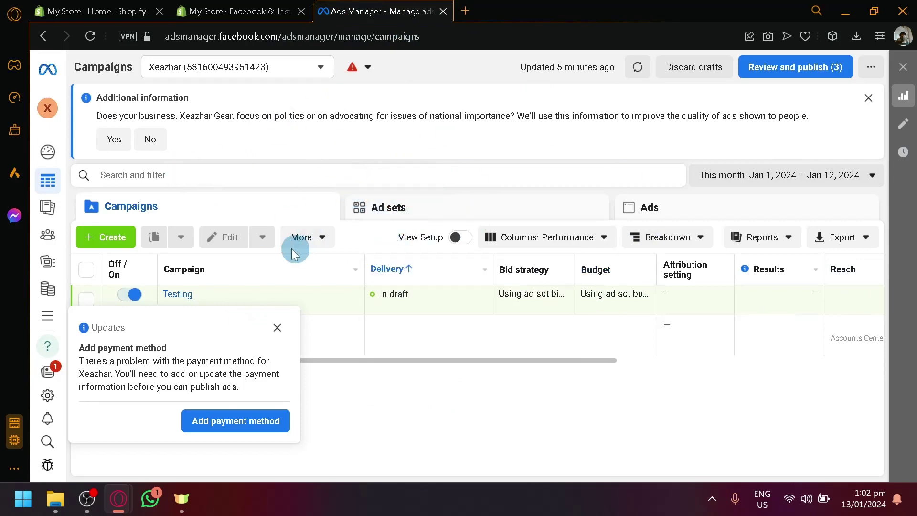
left_click(216, 6)
left_click(44, 31)
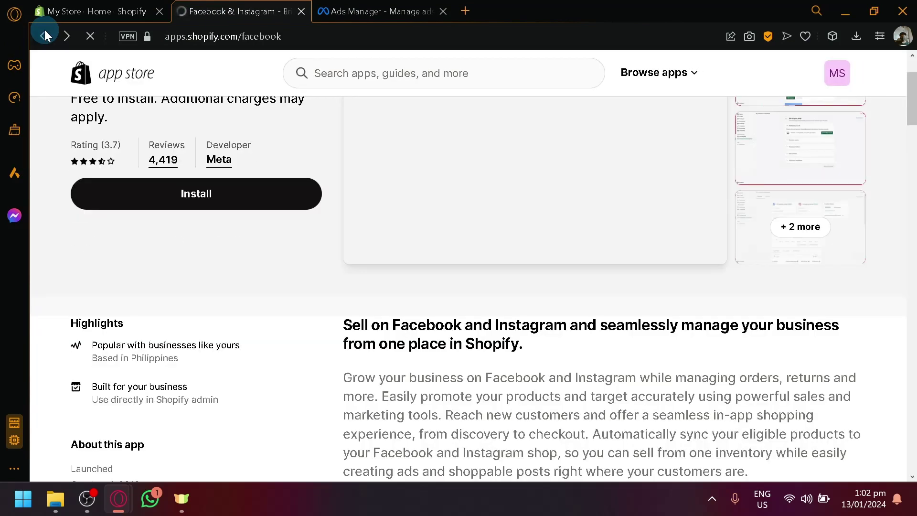
Step: Examine the Facebook & Instagram app's description and its list of benefits up close
scroll(735, 371, "down", 8)
scroll(737, 369, "up", 4)
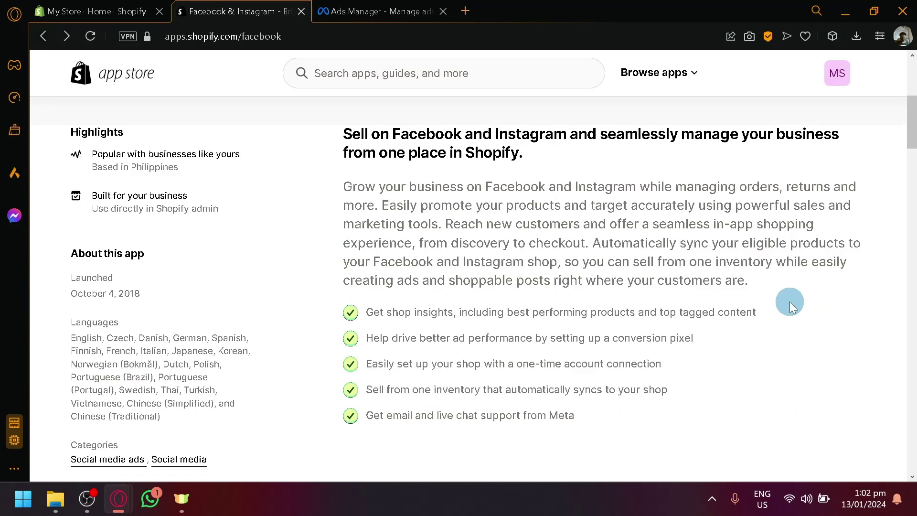
scroll(517, 294, "up", 5)
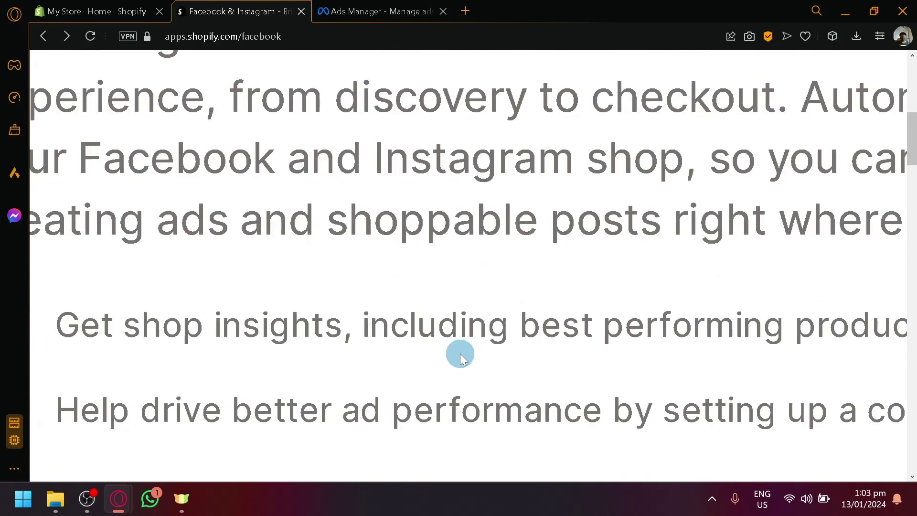
scroll(460, 356, "down", 3)
scroll(460, 354, "right", 3)
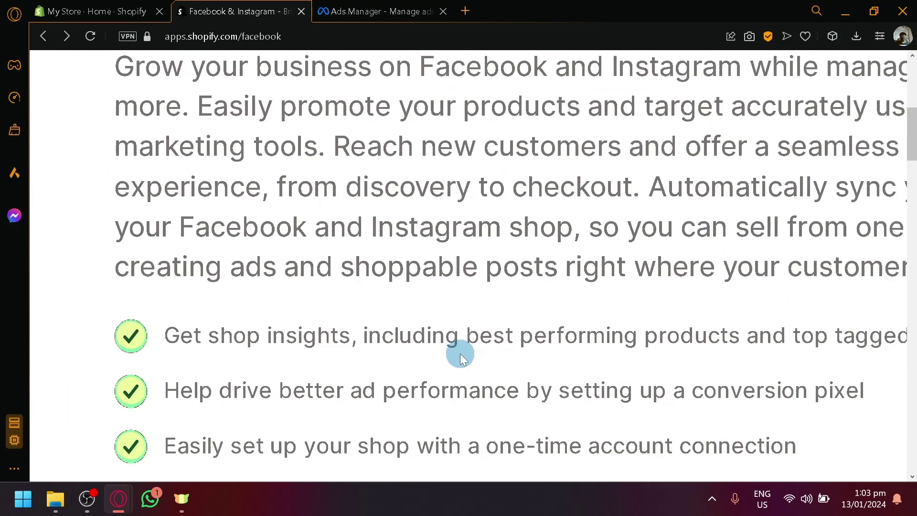
scroll(460, 353, "right", 2)
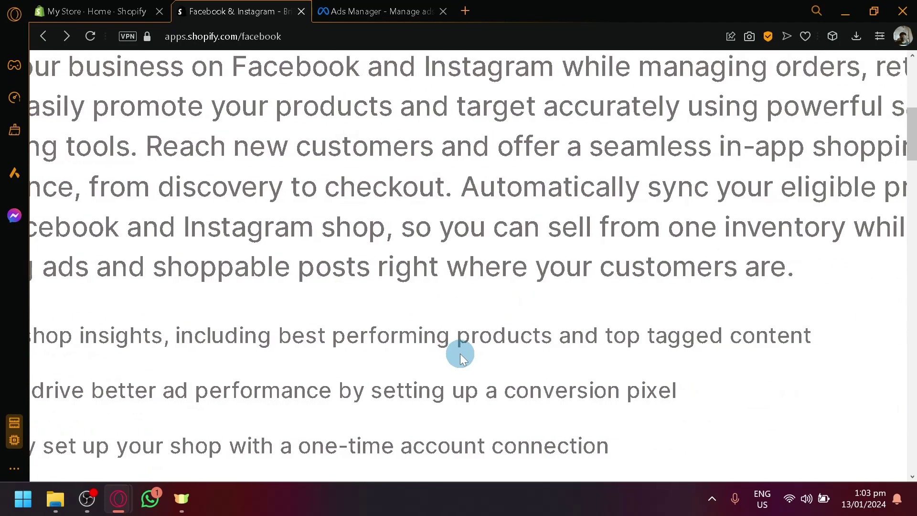
scroll(664, 367, "left", 4)
scroll(662, 368, "down", 5)
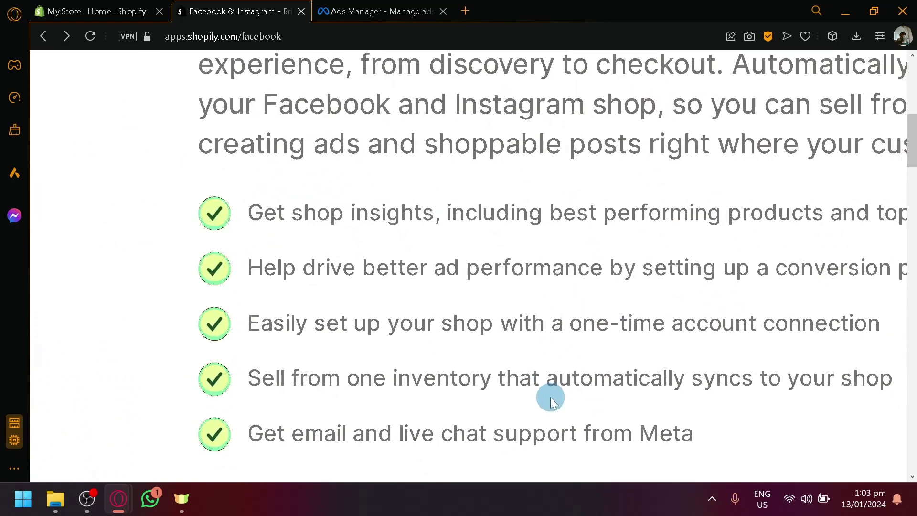
scroll(250, 246, "up", 1)
scroll(302, 239, "right", 2)
scroll(303, 239, "right", 3)
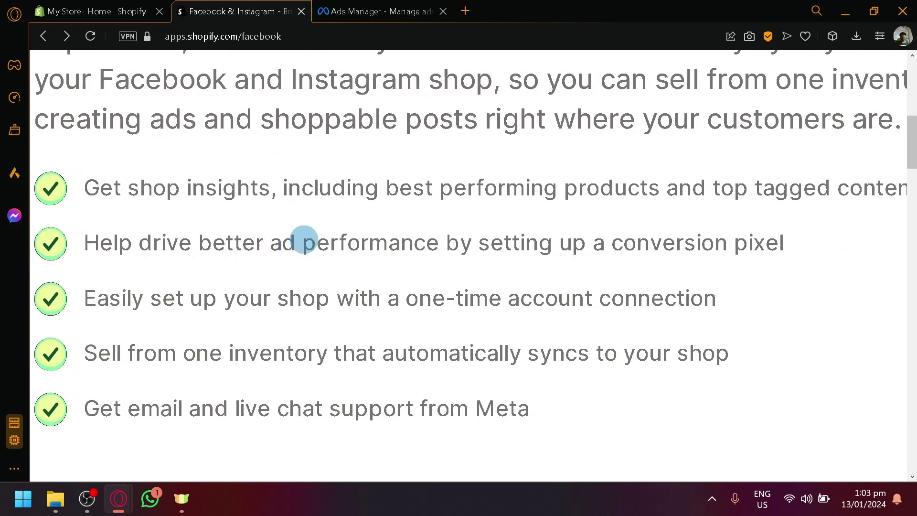
right_click(305, 241)
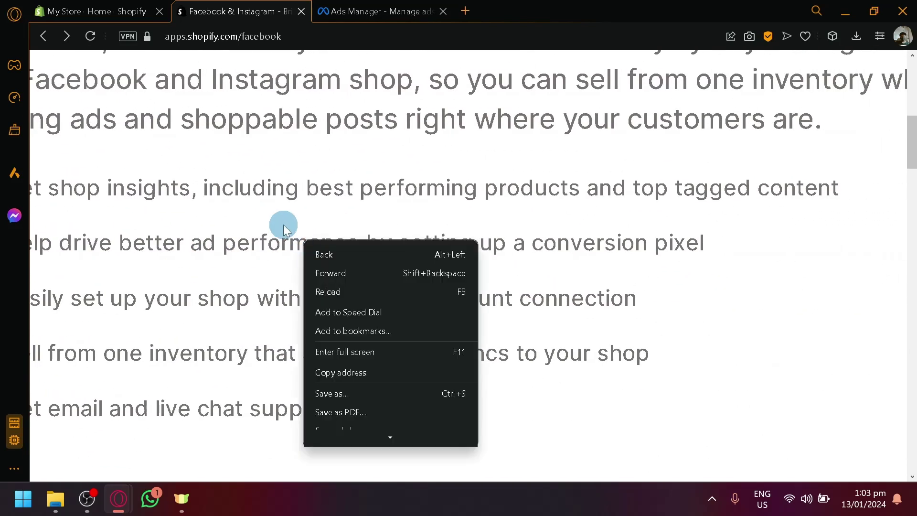
left_click(283, 225)
scroll(236, 287, "left", 3)
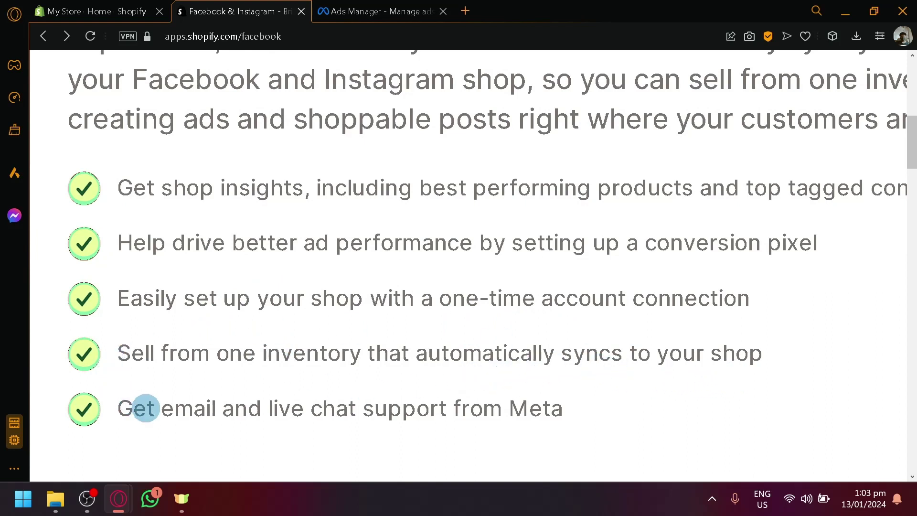
scroll(145, 408, "down", 2)
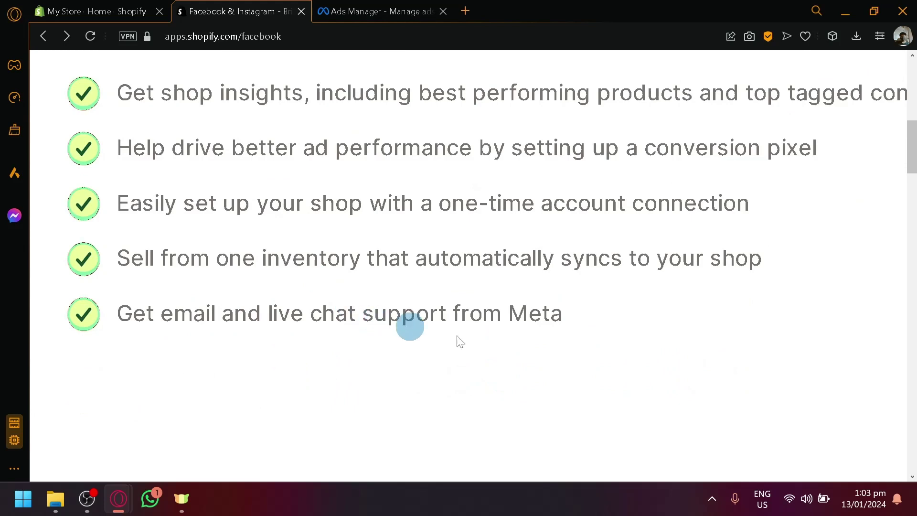
scroll(642, 316, "up", 2)
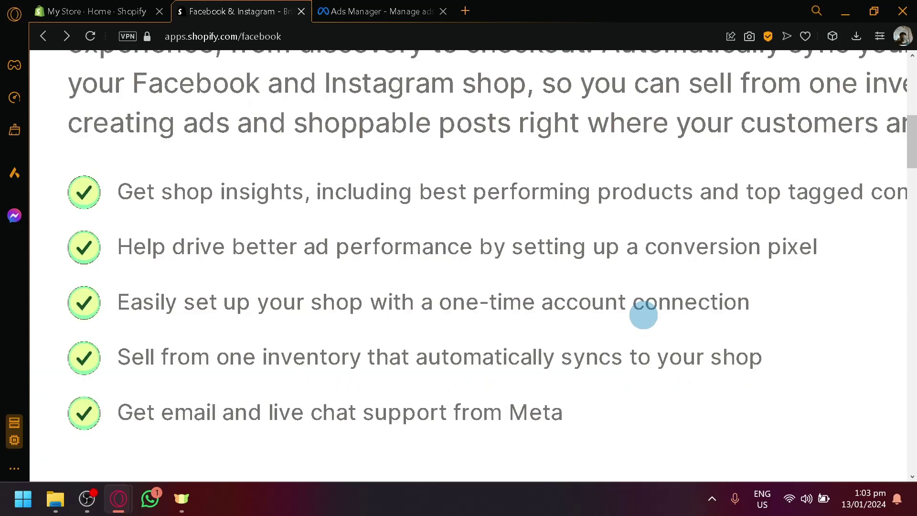
scroll(643, 315, "down", 1)
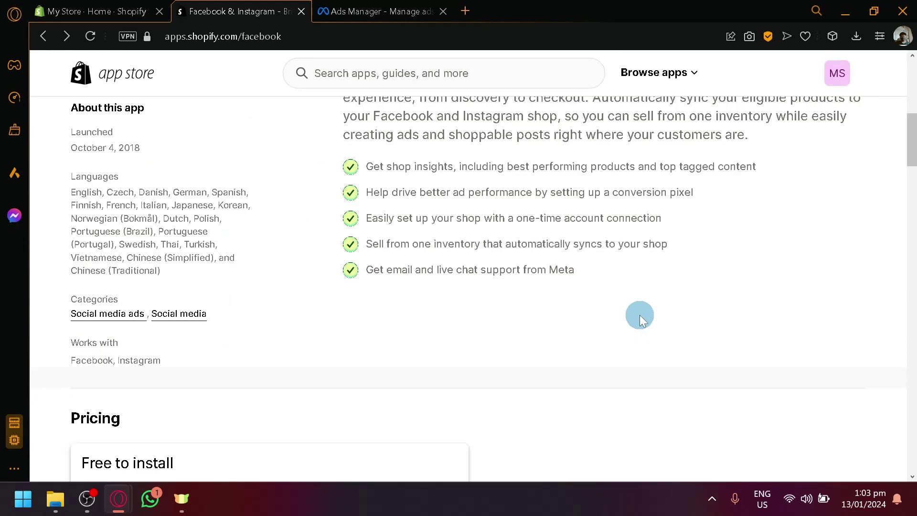
Step: Look through the pricing and customer reviews of the app, and return to the beginning of the listing
scroll(639, 314, "down", 4)
scroll(640, 315, "down", 5)
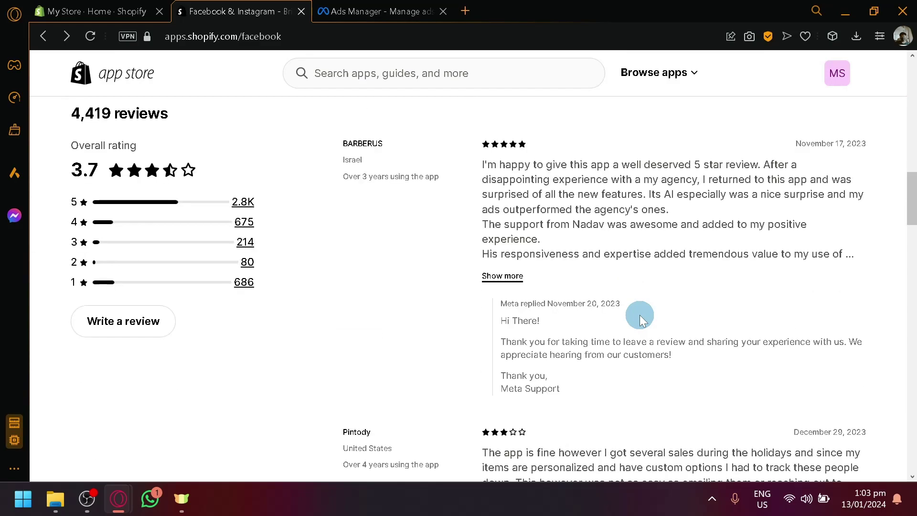
scroll(639, 315, "up", 13)
scroll(636, 314, "up", 5)
scroll(636, 314, "down", 9)
scroll(620, 314, "up", 13)
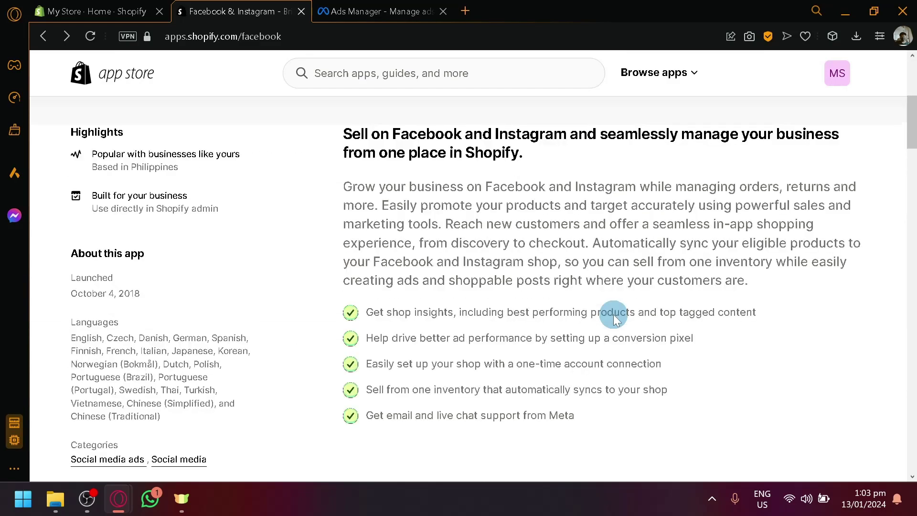
Step: Browse the listing's screenshots of shop setup, sales overview and tagged content, and switch back to the store's admin home
left_click(749, 250)
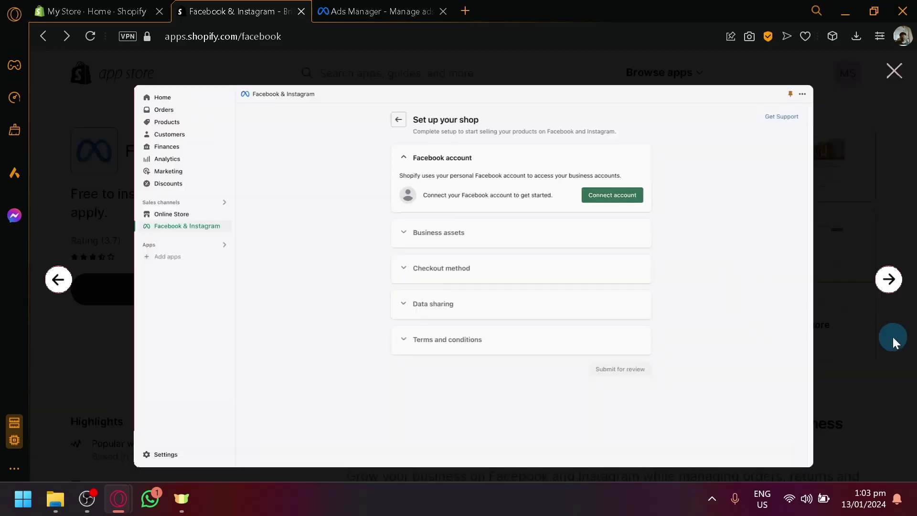
left_click(892, 270)
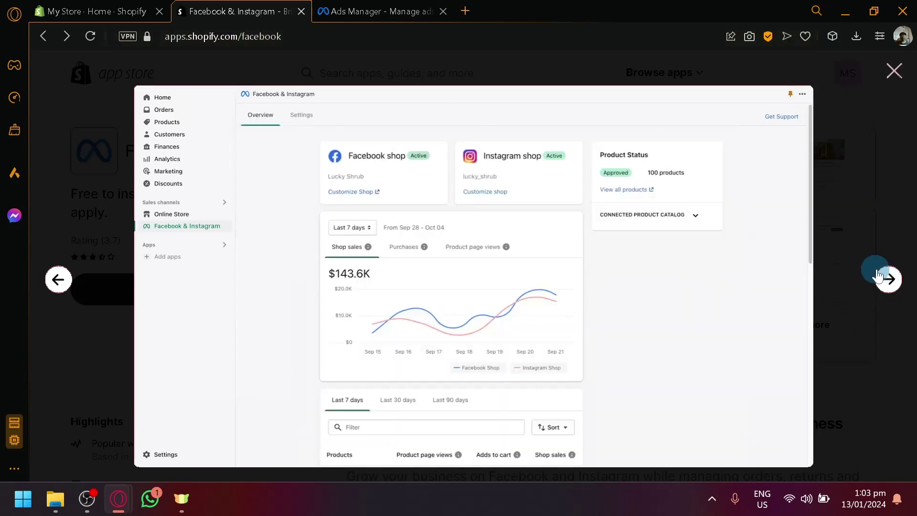
left_click(880, 277)
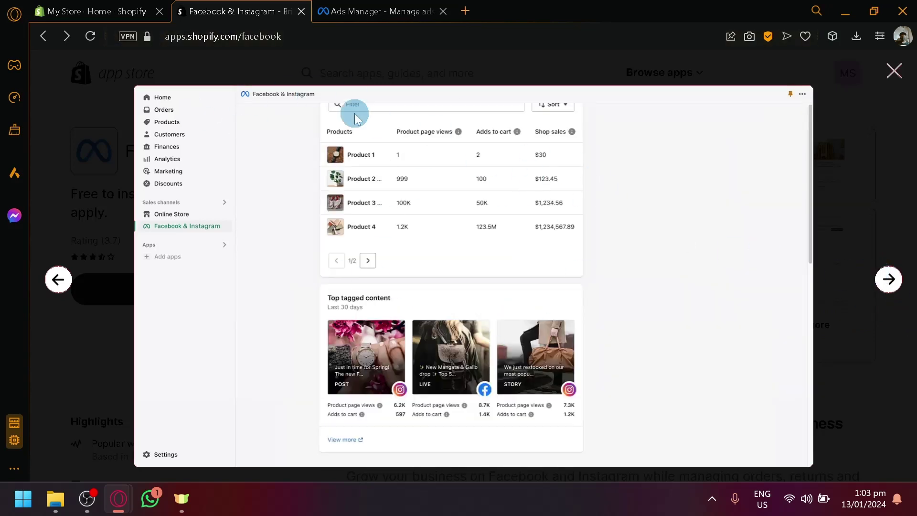
left_click(879, 280)
left_click(878, 280)
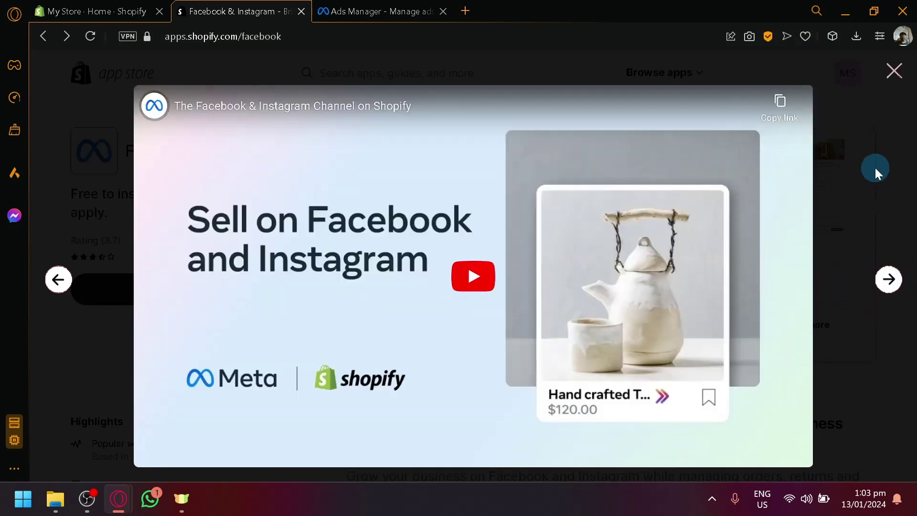
left_click(874, 166)
left_click(98, 6)
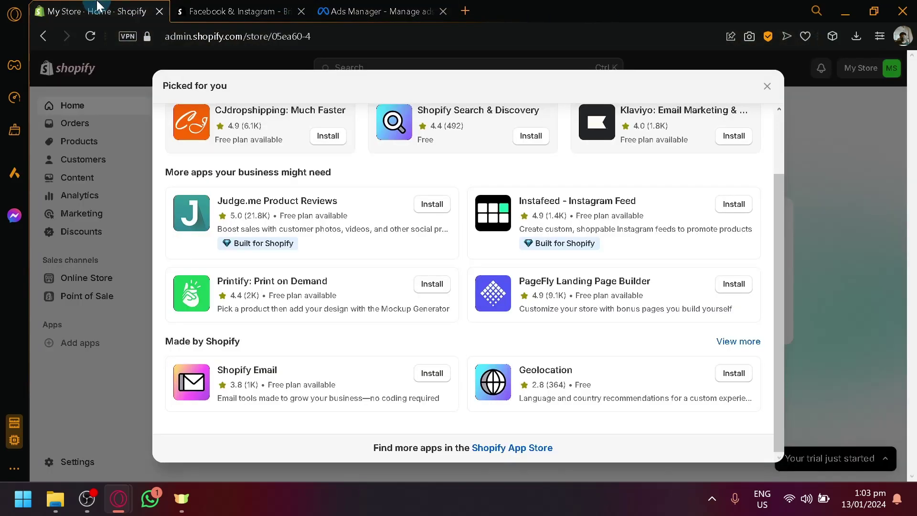
Step: Close the app suggestions and start adding a new product to the store
left_click(858, 188)
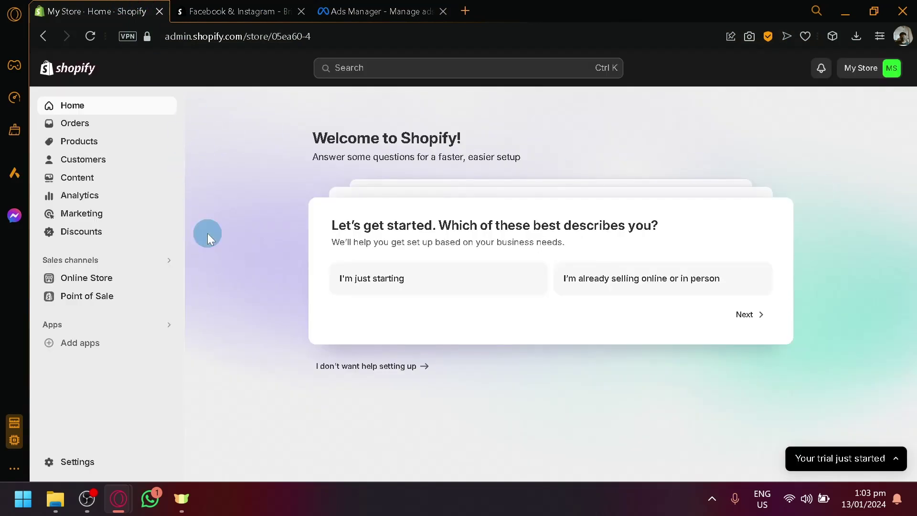
left_click(79, 144)
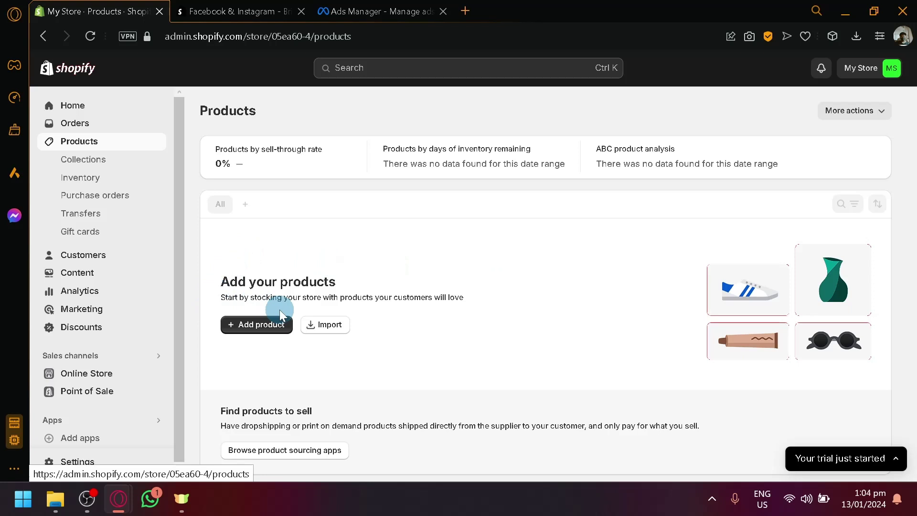
left_click(247, 324)
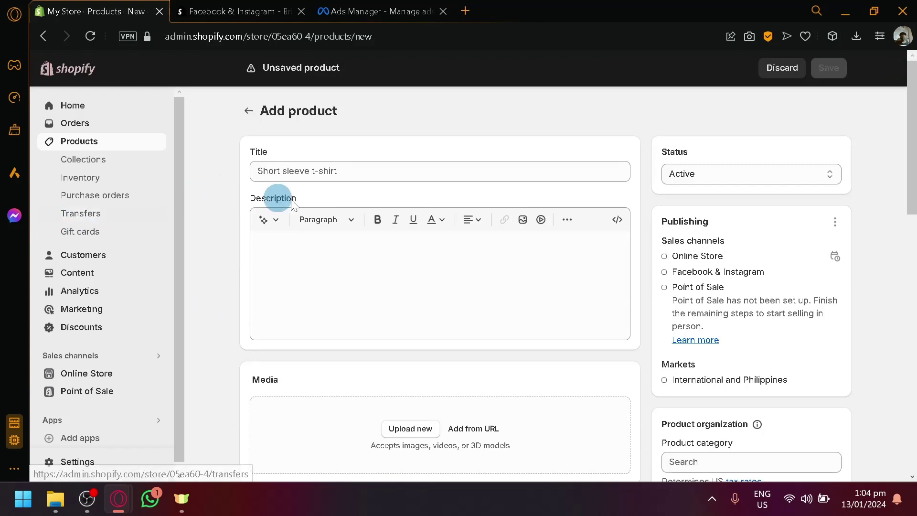
Step: Look over the new product form's title, description, media, pricing and inventory fields
left_click(364, 171)
left_click(418, 333)
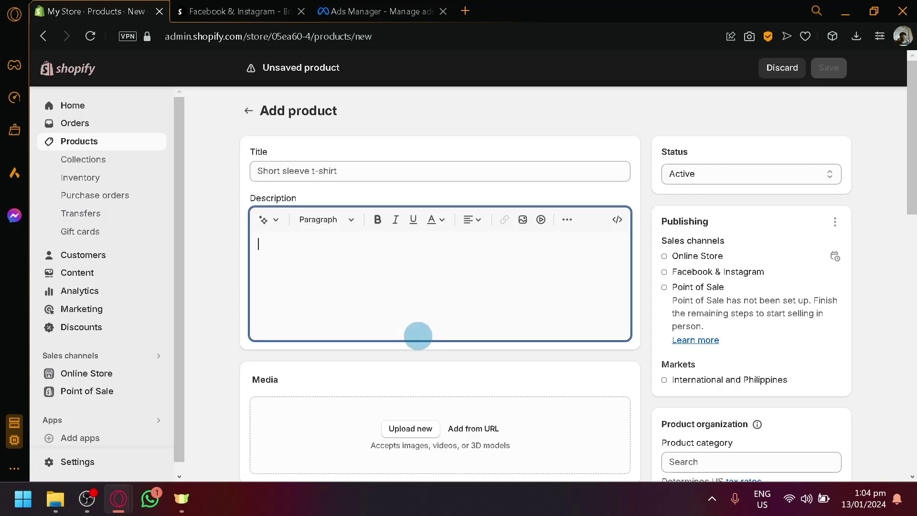
scroll(403, 297, "down", 4)
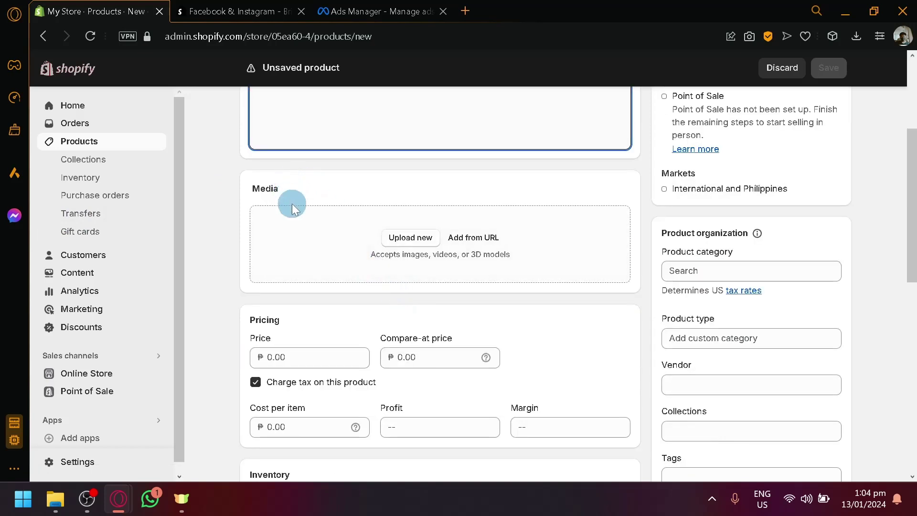
scroll(292, 202, "up", 4)
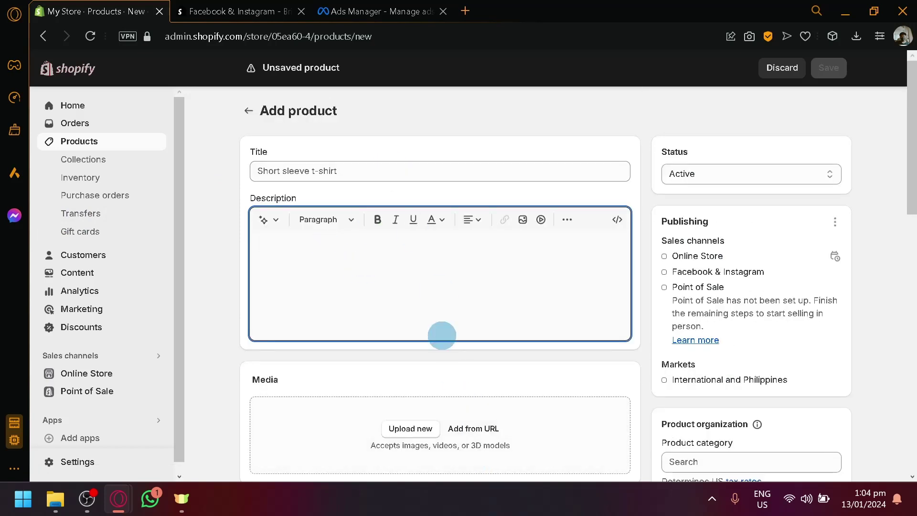
scroll(418, 194, "down", 6)
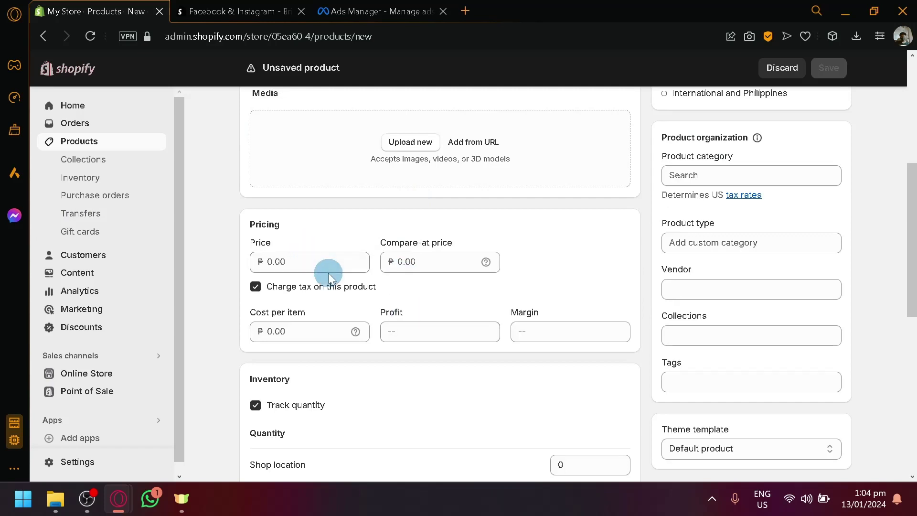
scroll(289, 254, "up", 6)
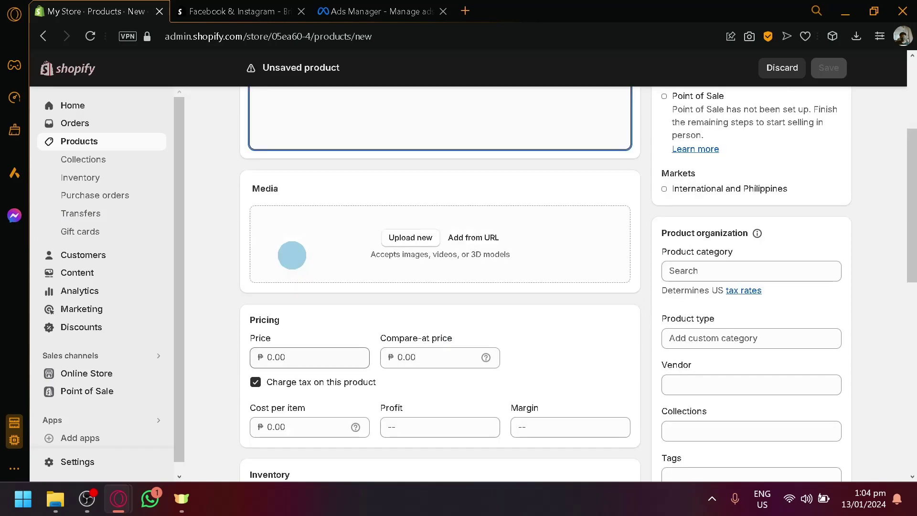
Step: Enter Baseball cap as the new product's title
left_click(362, 180)
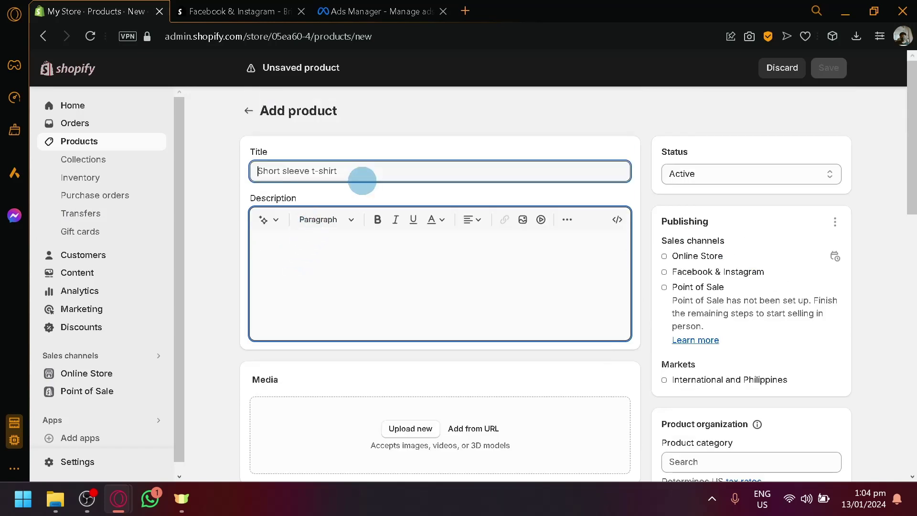
type("B")
key("BackSpace")
type("Baseball")
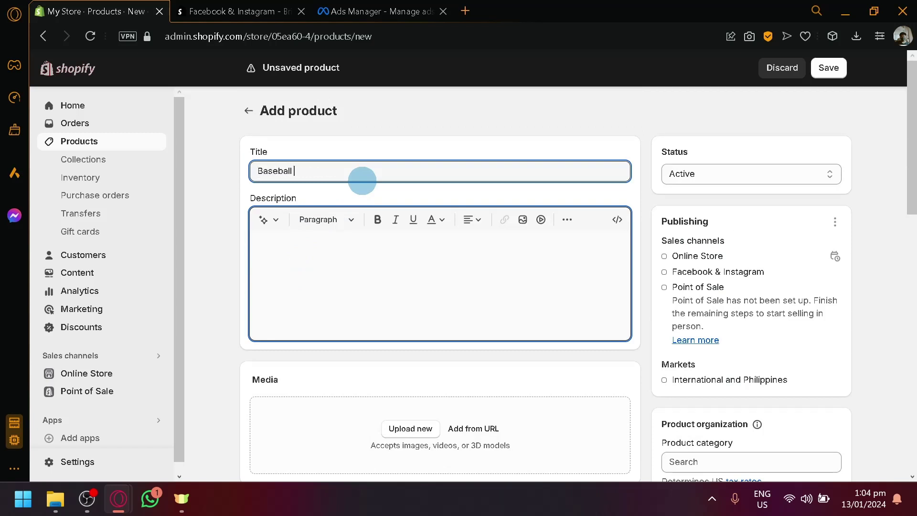
key("Tab")
key("Tab")
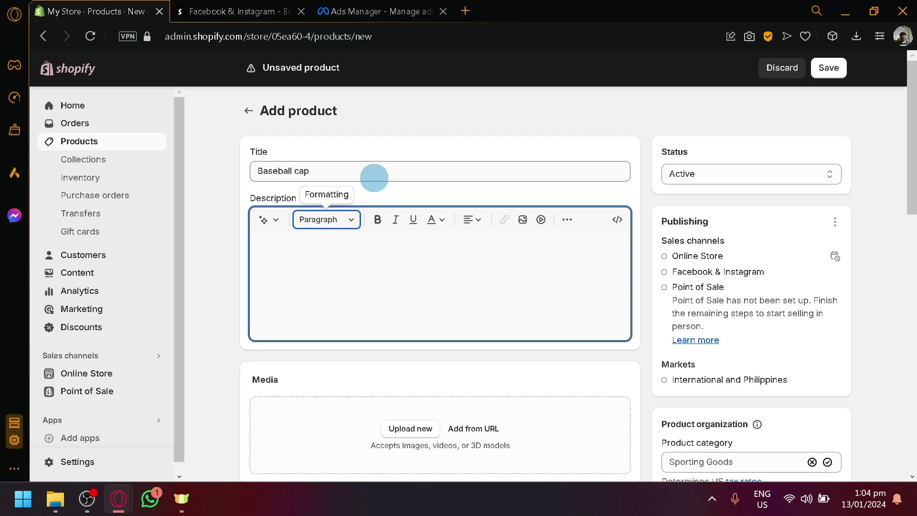
Step: View the options for generating a product description, and return to the description field without generating one
left_click(270, 292)
left_click(263, 219)
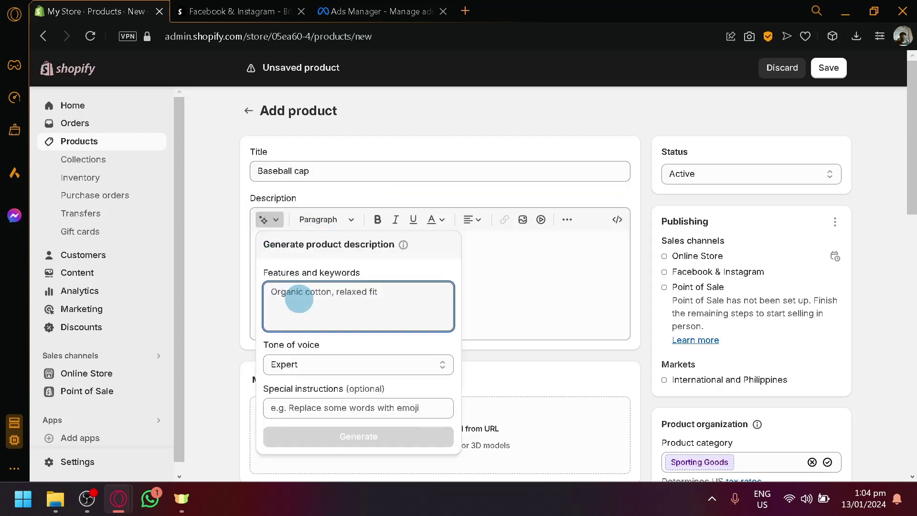
left_click(504, 315)
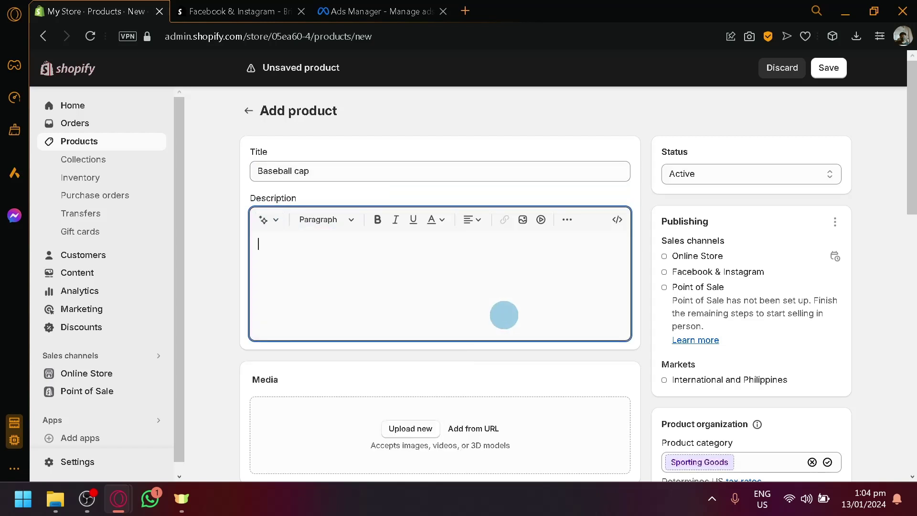
Step: Set the product's price to ₱199 and its stock quantity at Shop location to 4
scroll(652, 128, "down", 2)
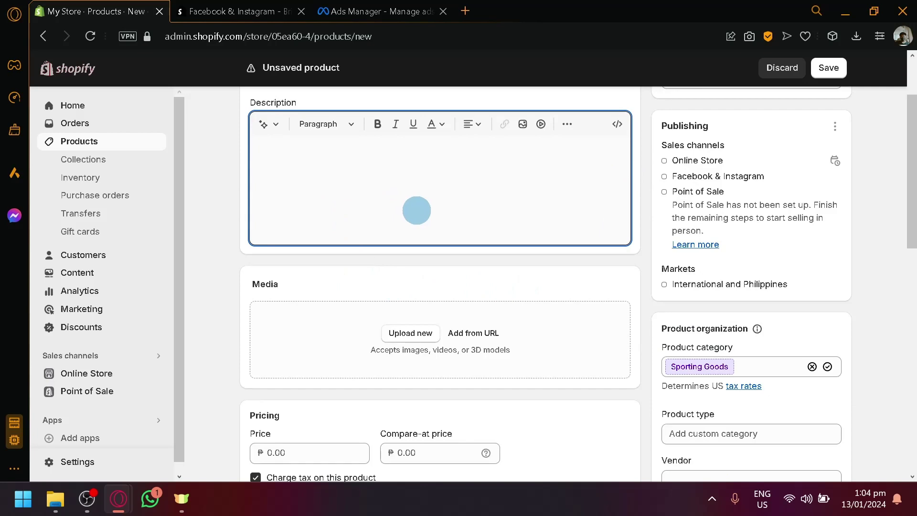
scroll(416, 210, "down", 4)
left_click(258, 261)
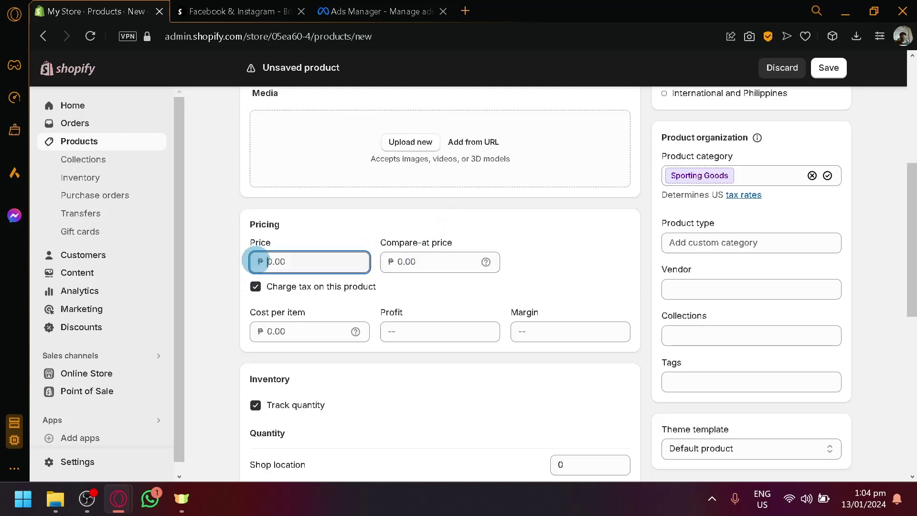
type("199")
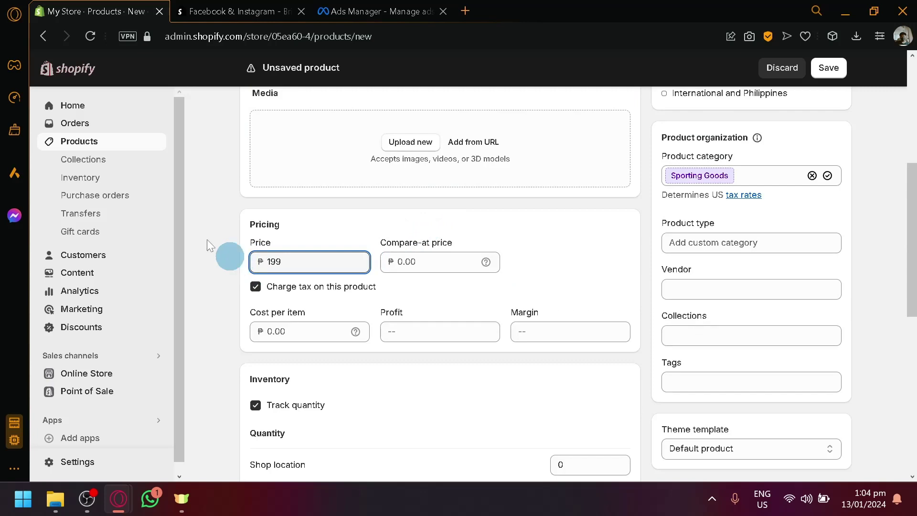
scroll(506, 351, "down", 2)
left_click(562, 368)
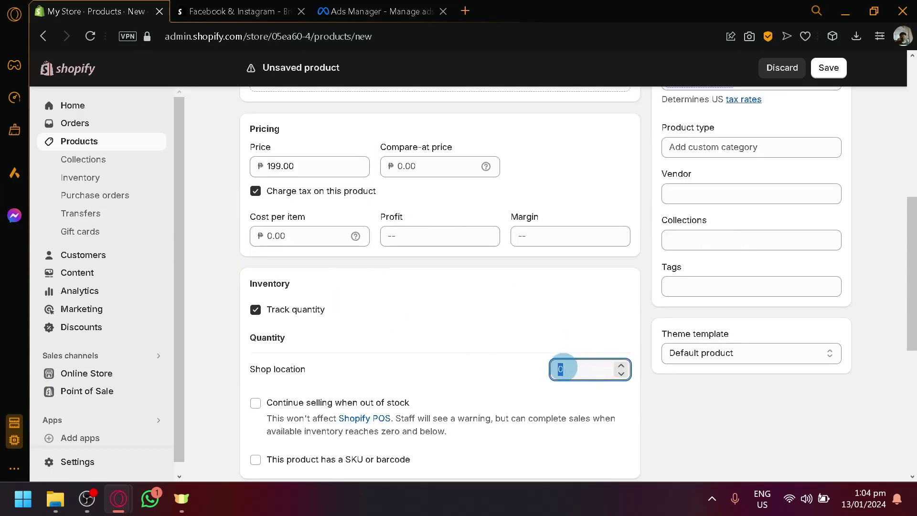
type("4")
Step: Look through the product's shipping, variants and search engine listing sections, and return to the publishing section up close
scroll(465, 324, "down", 2)
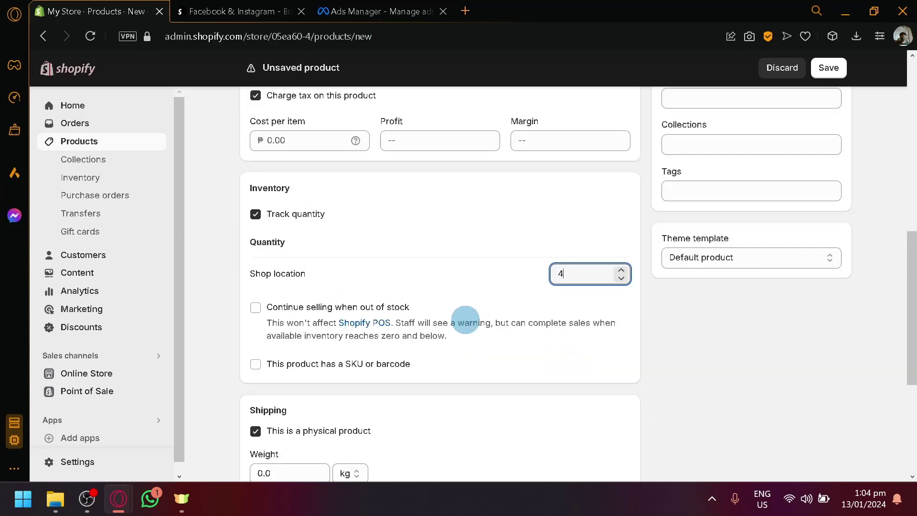
scroll(430, 324, "down", 3)
scroll(329, 320, "down", 2)
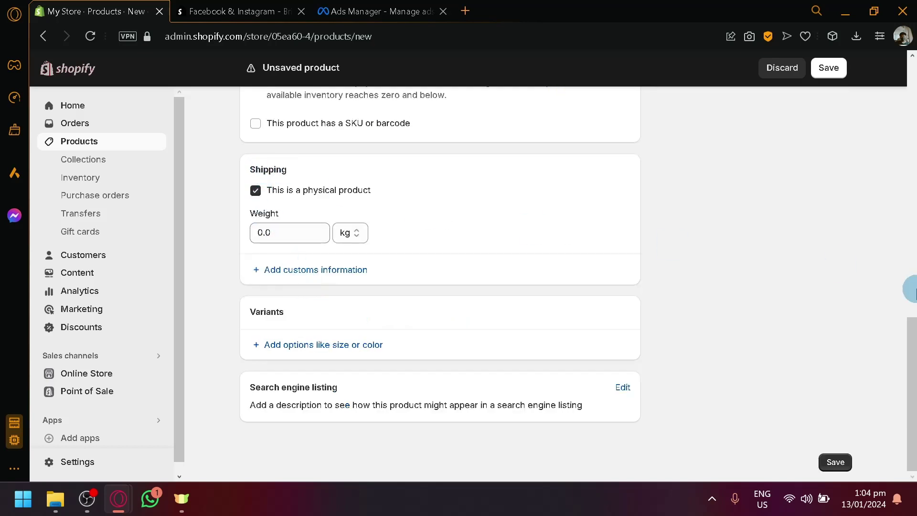
scroll(761, 290, "up", 15)
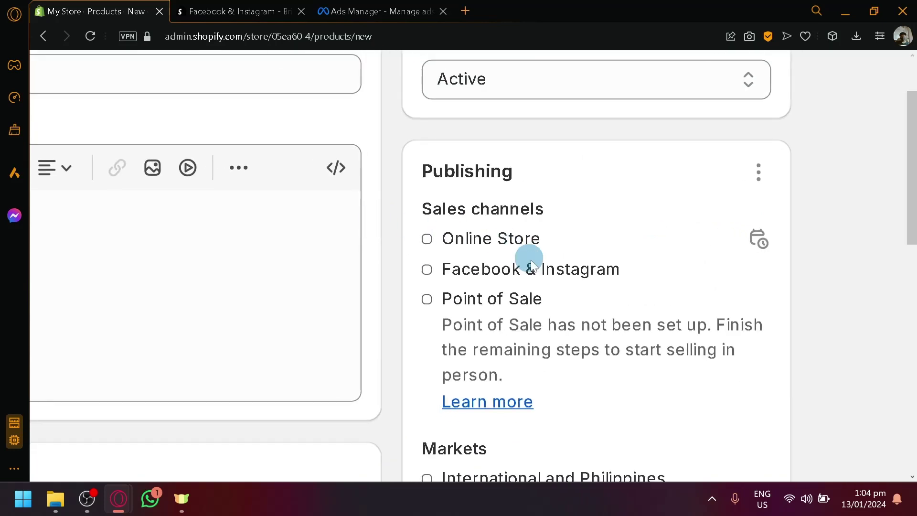
scroll(551, 274, "up", 2)
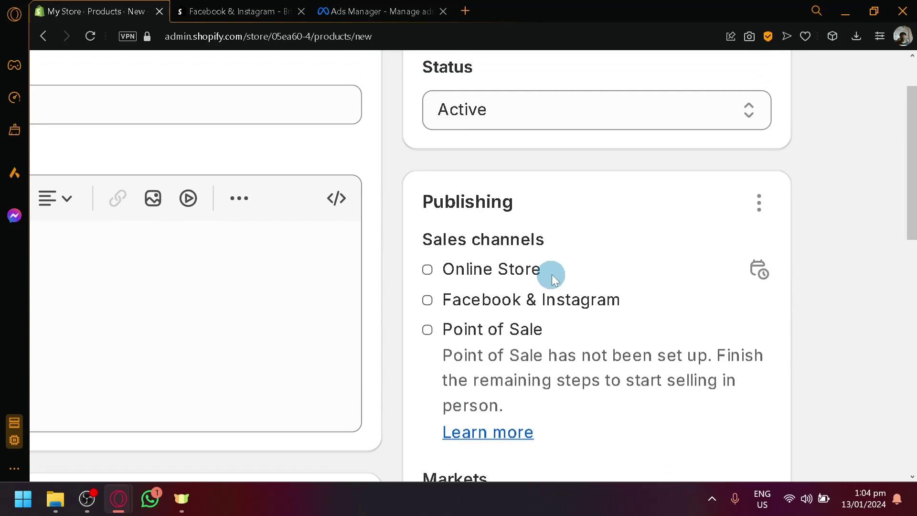
Step: Check the product's selection of sales channels, including Facebook & Instagram, and close the dialog without changing it
left_click(751, 210)
left_click(751, 211)
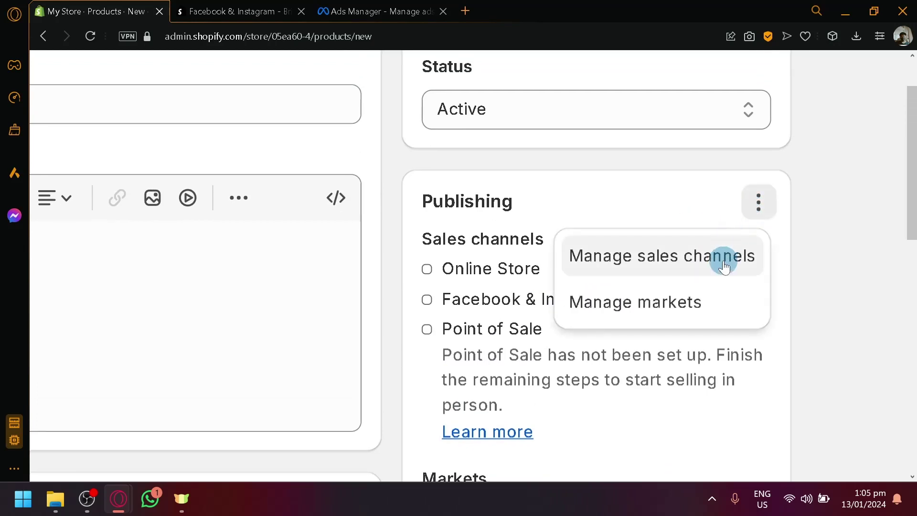
left_click(723, 263)
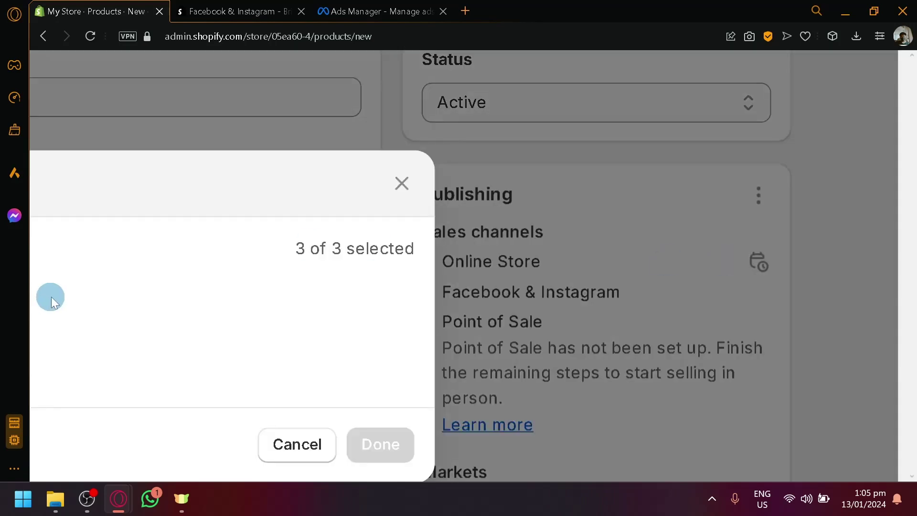
scroll(103, 342, "left", 10)
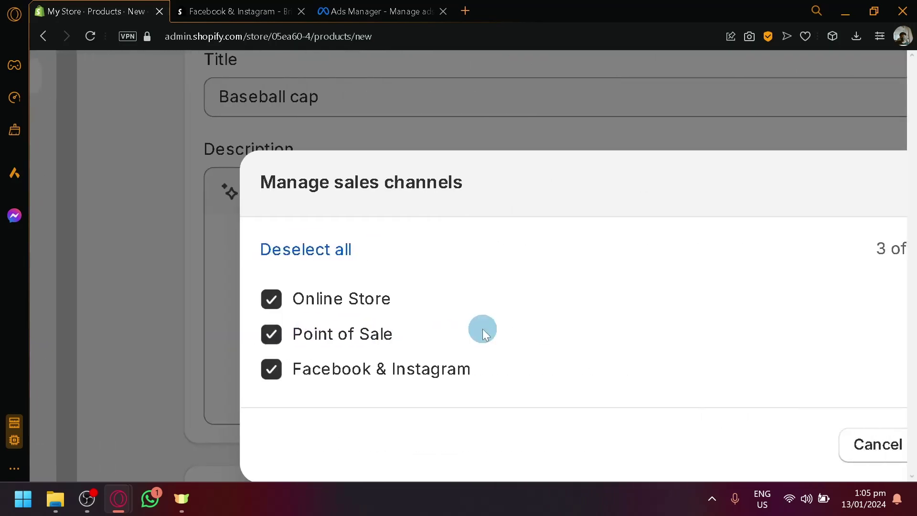
scroll(482, 329, "down", 5)
left_click(285, 292)
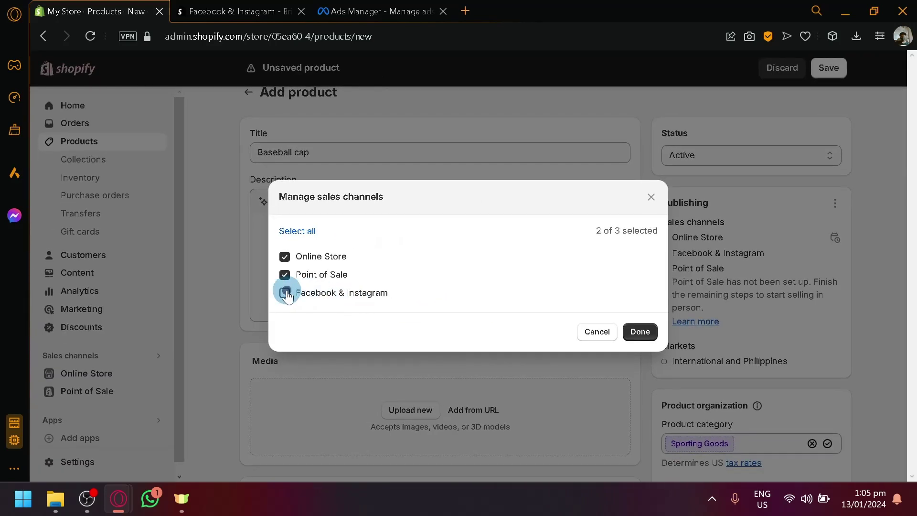
left_click(285, 292)
left_click(651, 197)
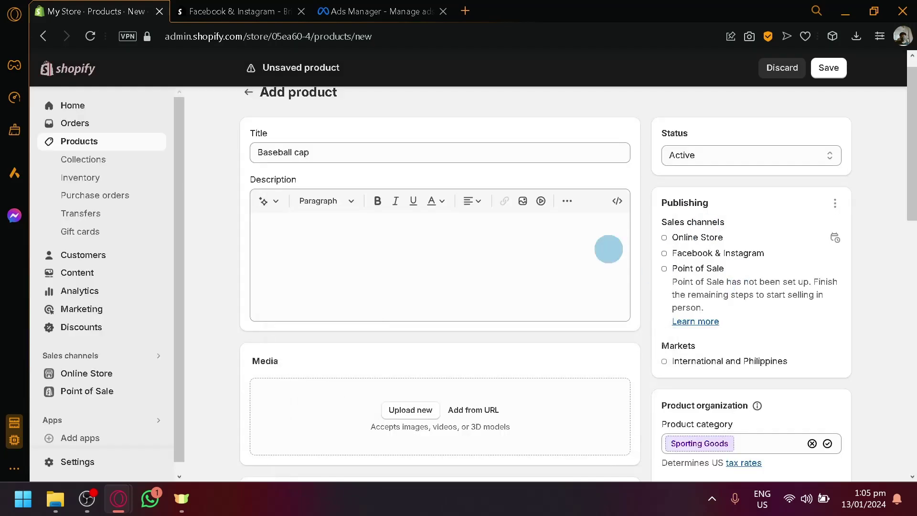
Step: Save the Baseball cap product and collapse the trial notice
scroll(430, 229, "down", 10)
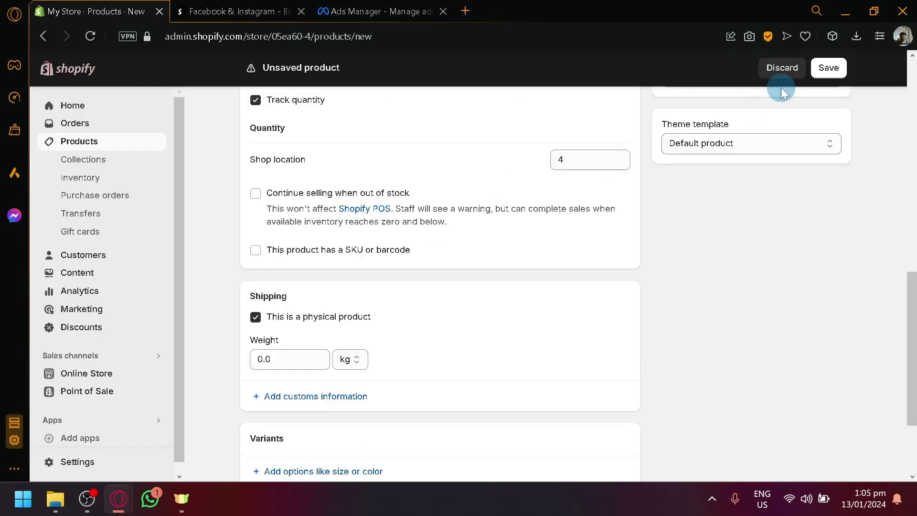
left_click(828, 67)
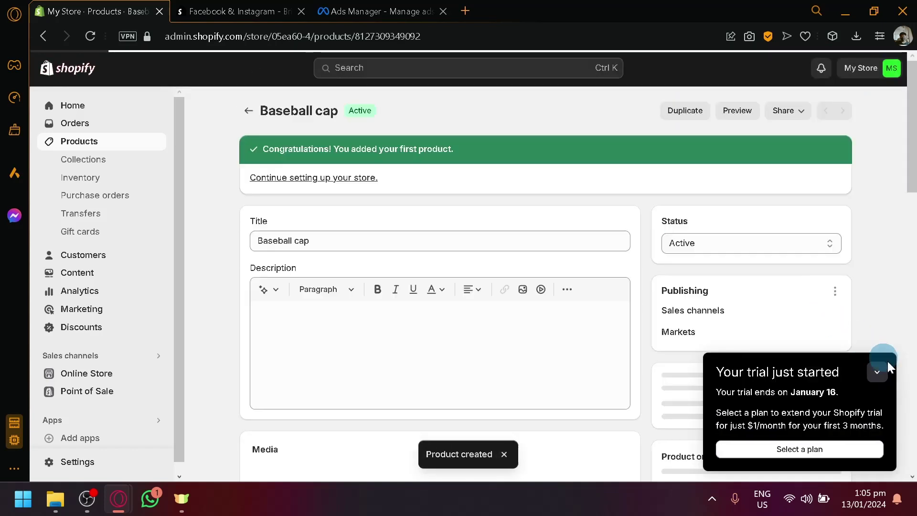
left_click(886, 372)
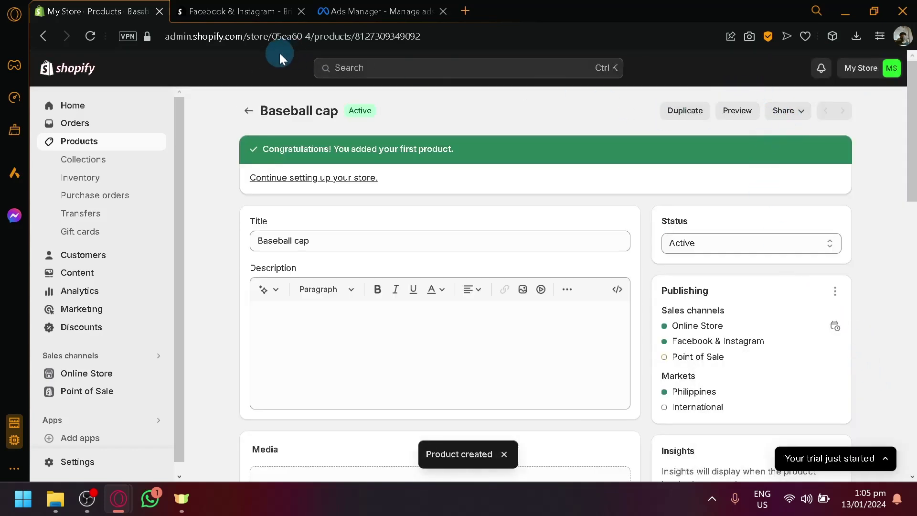
Step: Return to the store's product list, with a brief check of the campaigns in Ads Manager
left_click(248, 111)
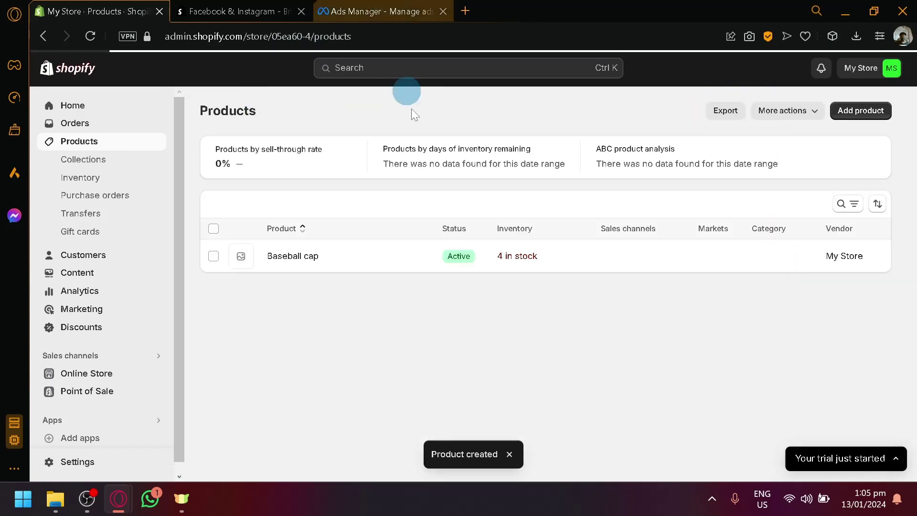
left_click(408, 6)
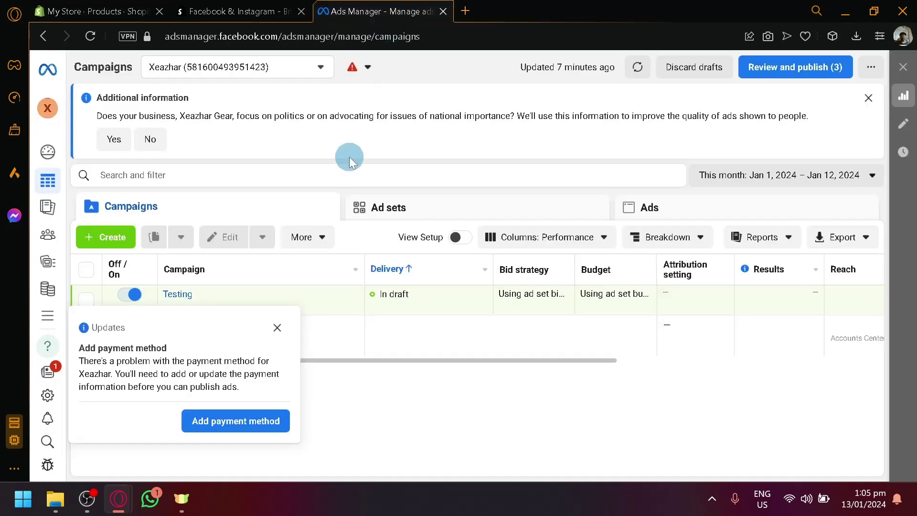
left_click(84, 5)
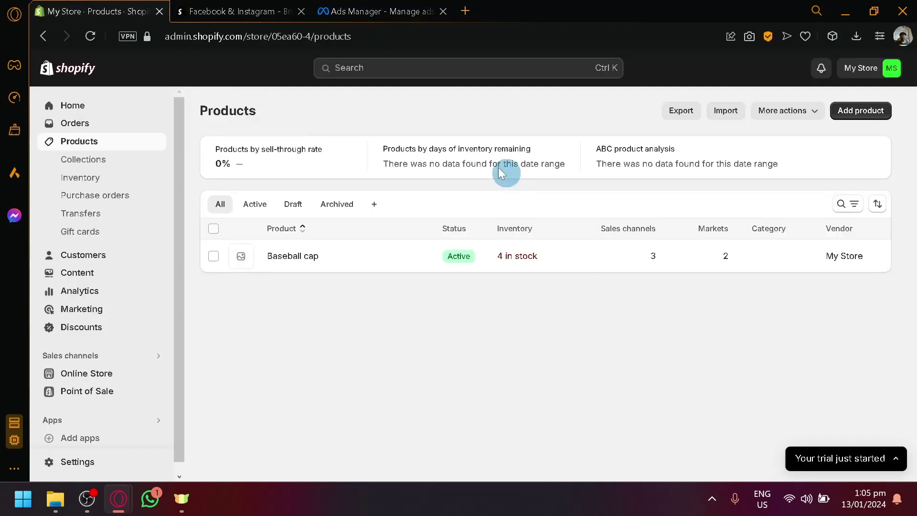